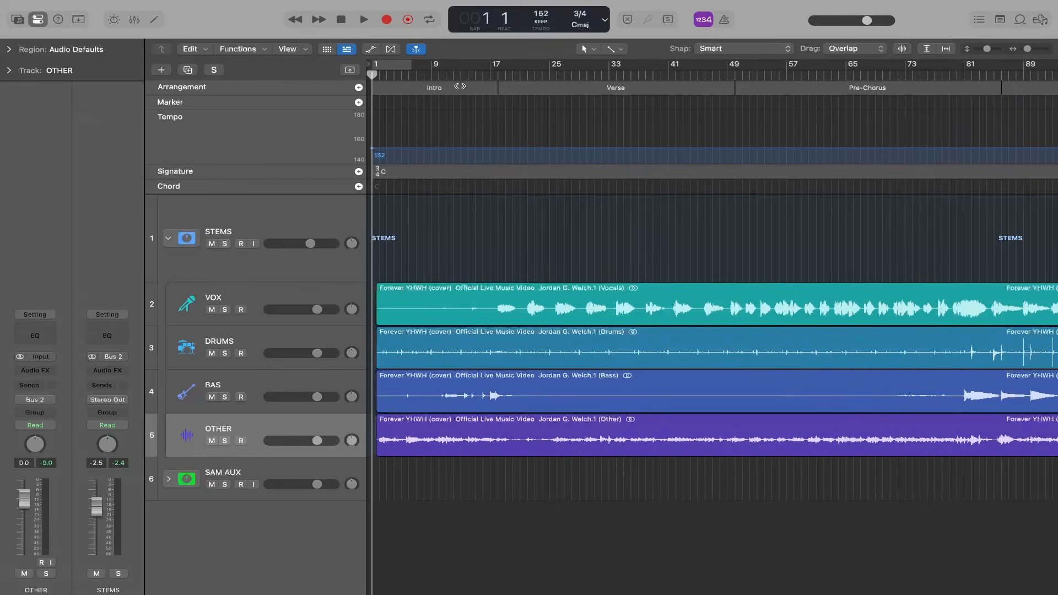
- Examine the arrangement from the Intro through the Verse and Pre-Chorus to the second Verse and start playback of the stems
scroll(535, 112, "right", 1)
scroll(530, 112, "left", 1)
left_click(585, 89)
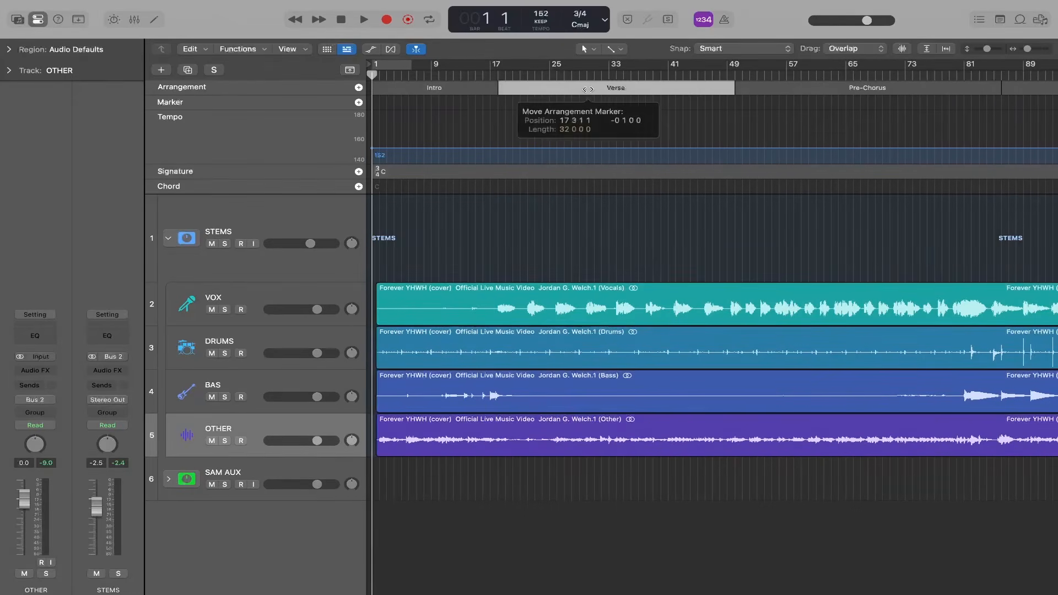
scroll(600, 111, "right", 4)
left_click(630, 87)
scroll(715, 120, "right", 5)
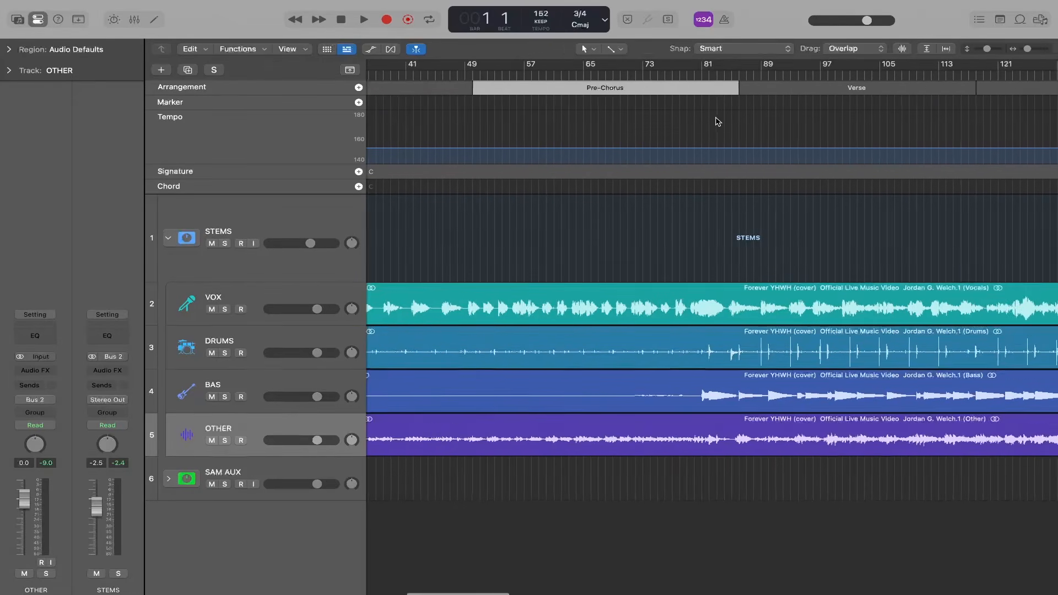
left_click(761, 85)
scroll(921, 123, "right", 2)
left_click(894, 87)
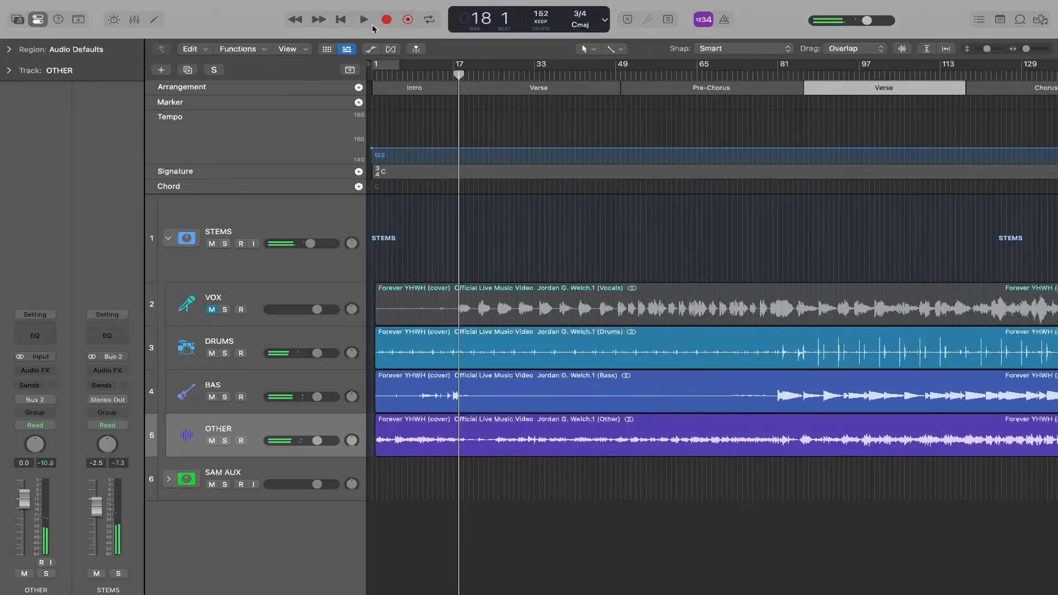
key("space")
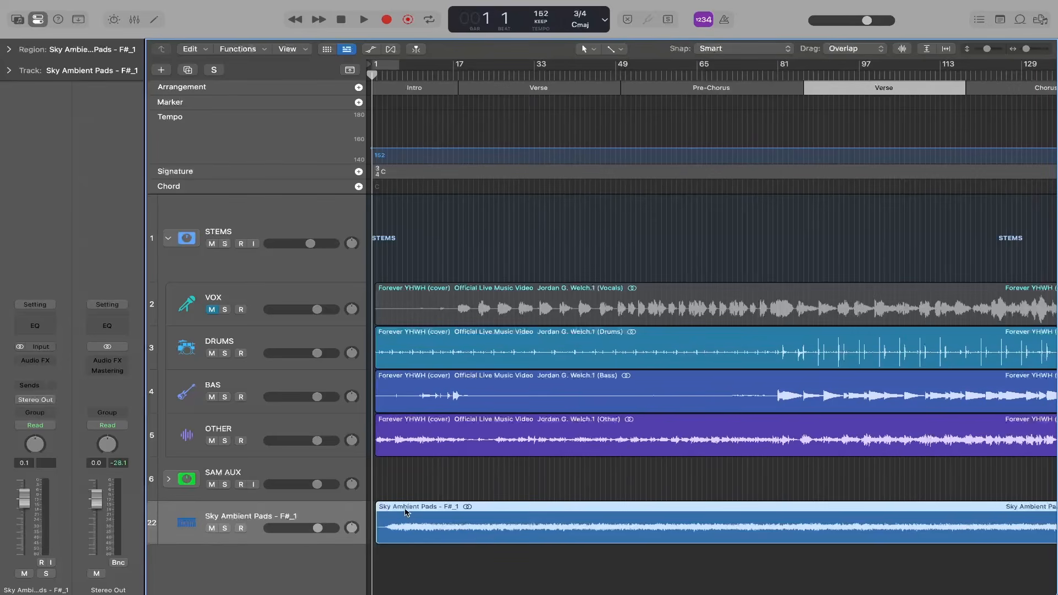
- Raise the Sky Ambient Pads track's volume to -13.2 dB while playing the intro
scroll(405, 513, "up", 3)
scroll(405, 513, "left", 1)
scroll(405, 513, "up", 5)
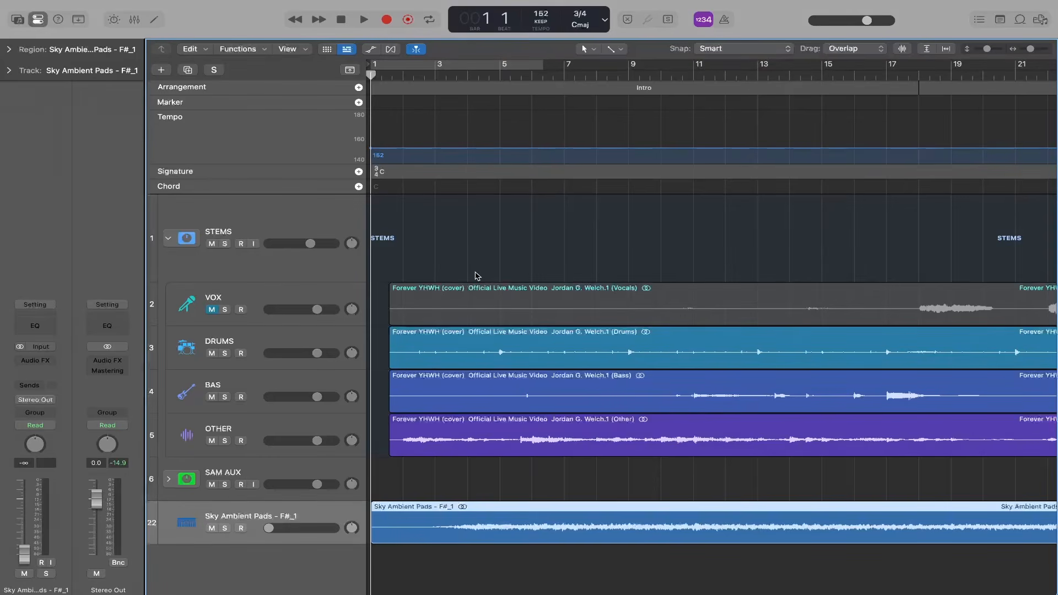
key("space")
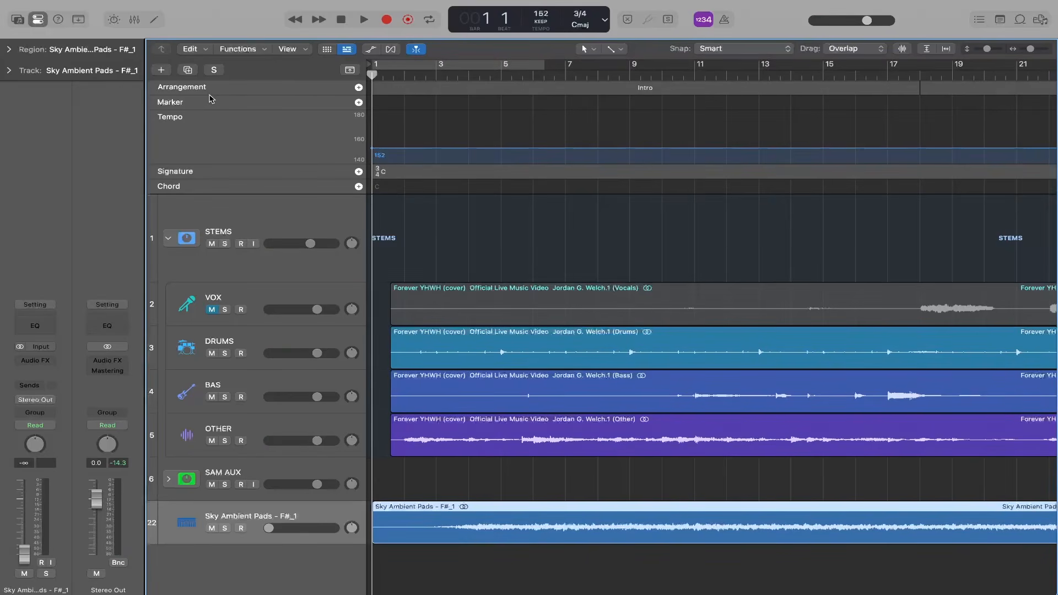
key("space")
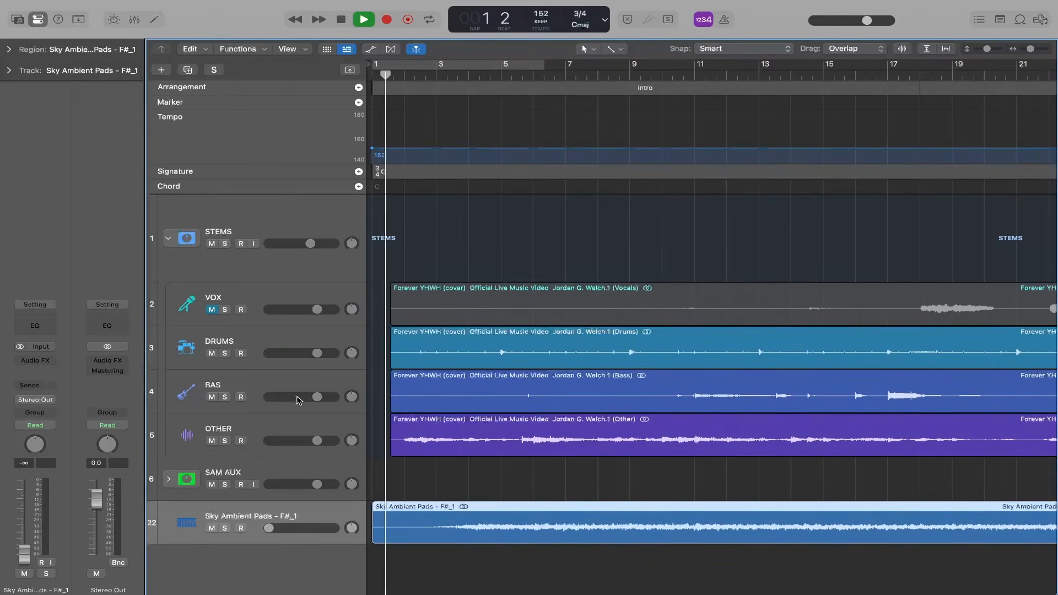
left_click_drag(269, 528, 287, 528)
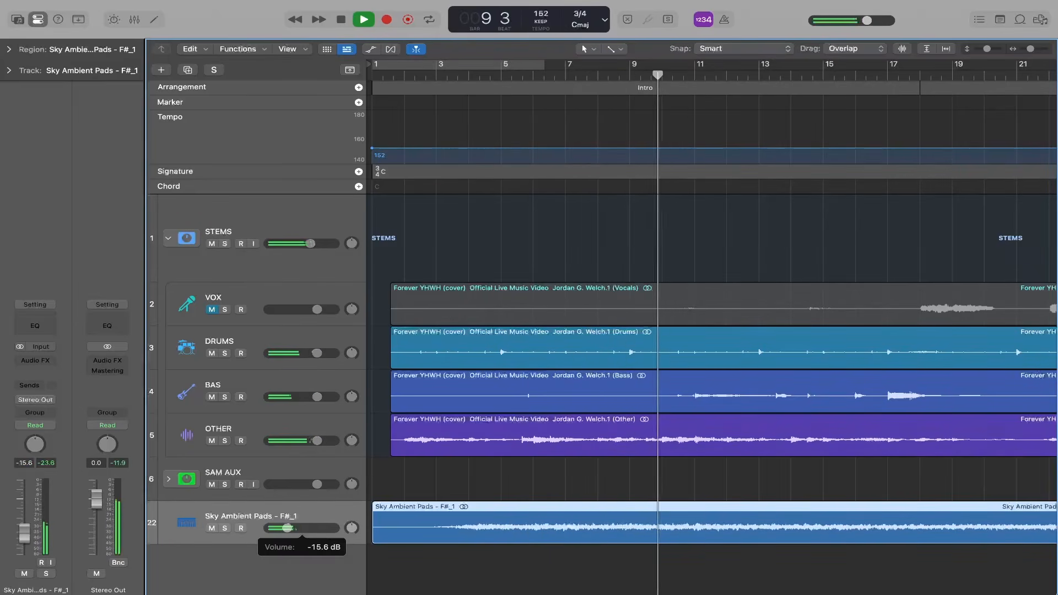
left_click_drag(290, 528, 290, 528)
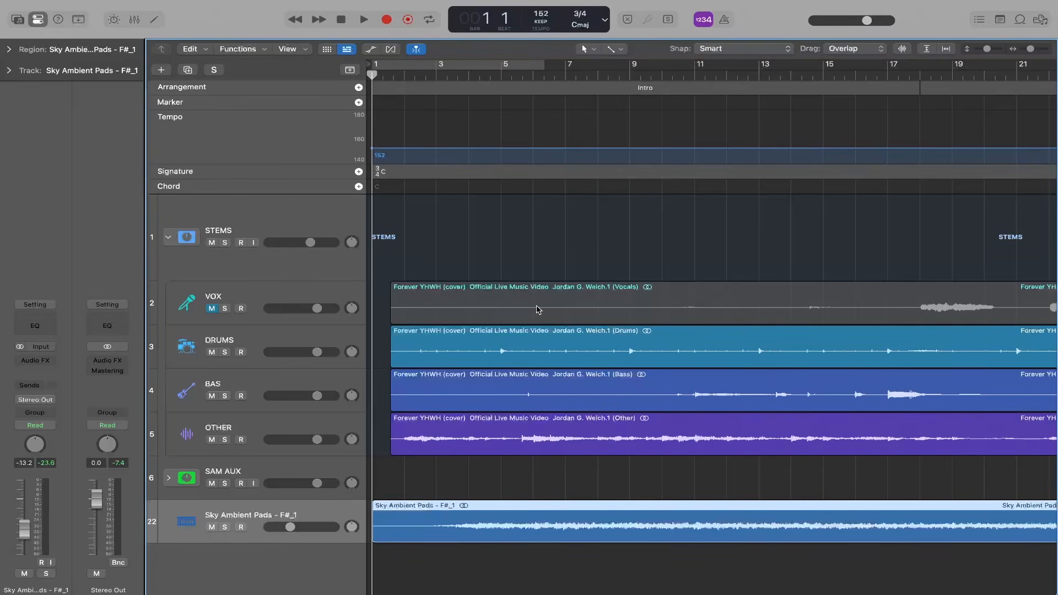
- Record a MIDI part on the DISTANT MEMORIES track in the SAM AUX stack from bar 8 to bar 18
scroll(312, 424, "down", 1)
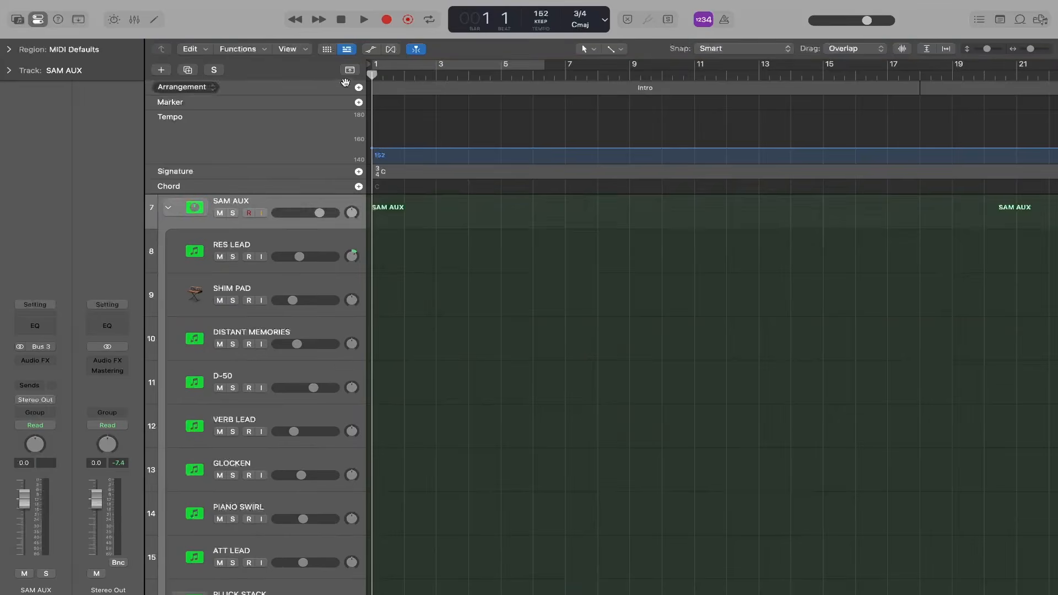
left_click(350, 70)
scroll(316, 190, "down", 3)
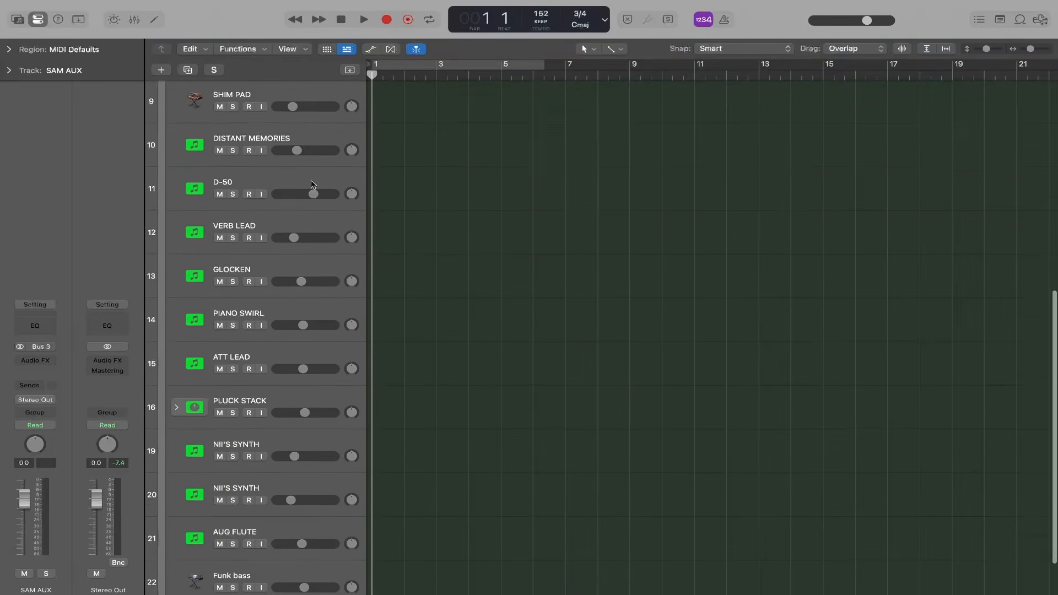
left_click(310, 139)
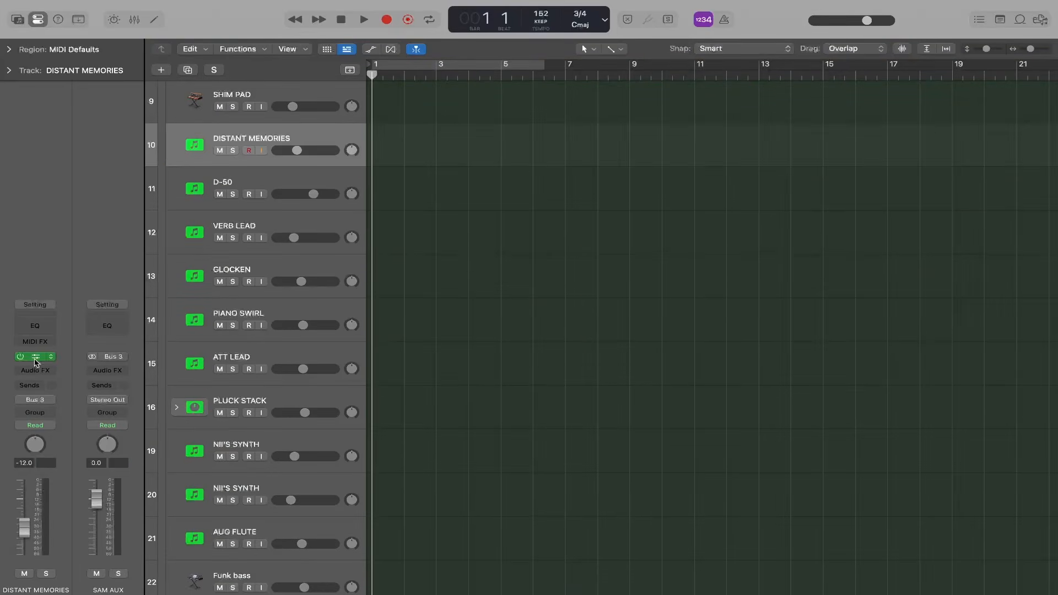
scroll(488, 281, "up", 3)
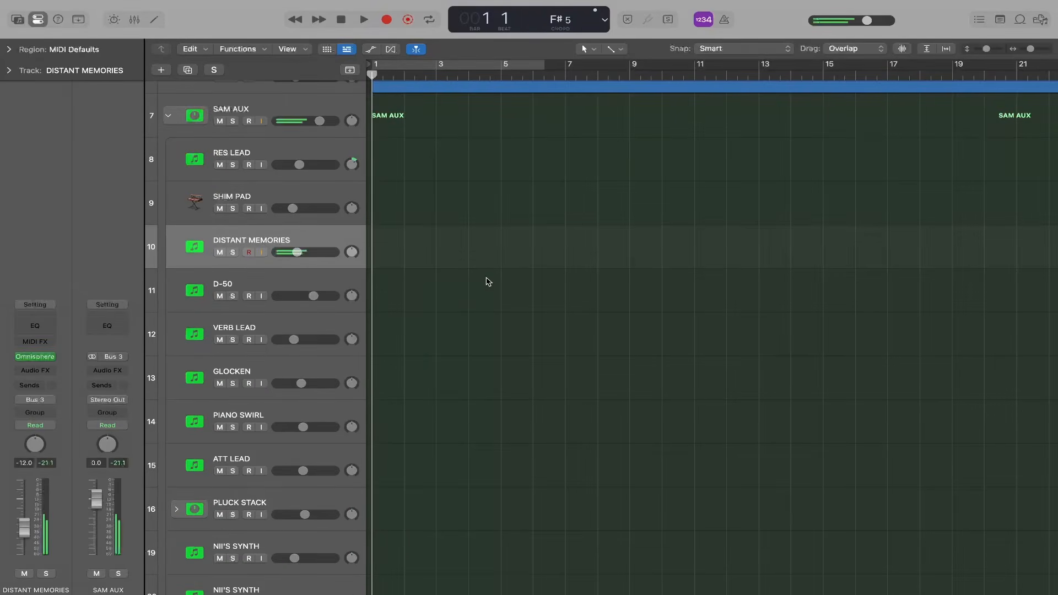
scroll(487, 331, "up", 5)
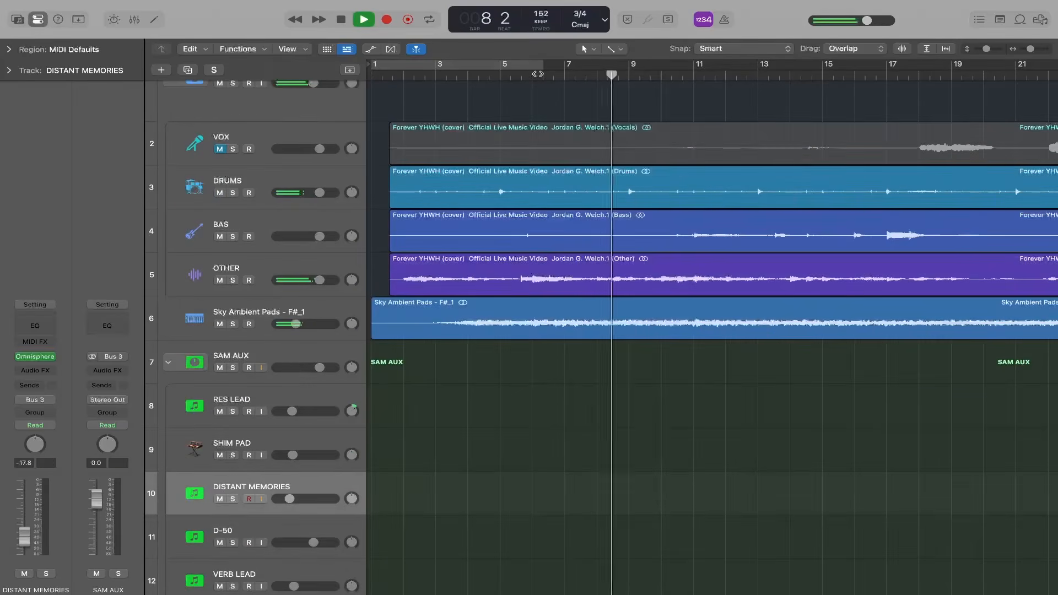
key("r")
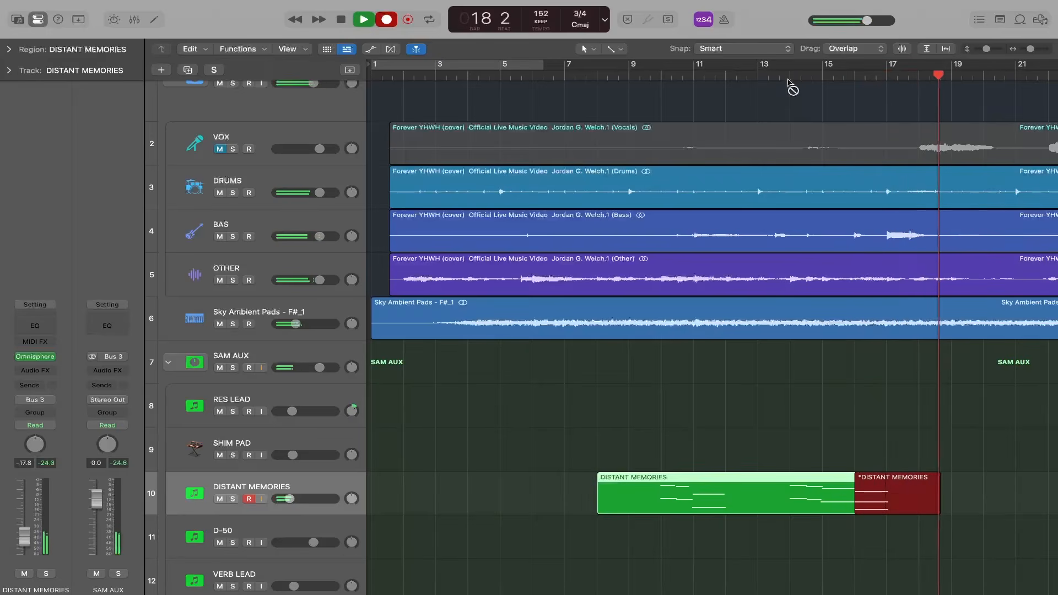
key("space")
- Record a sustained chord on the SHIM PAD track from bar 15 to bar 18
left_click(241, 442)
left_click(823, 75)
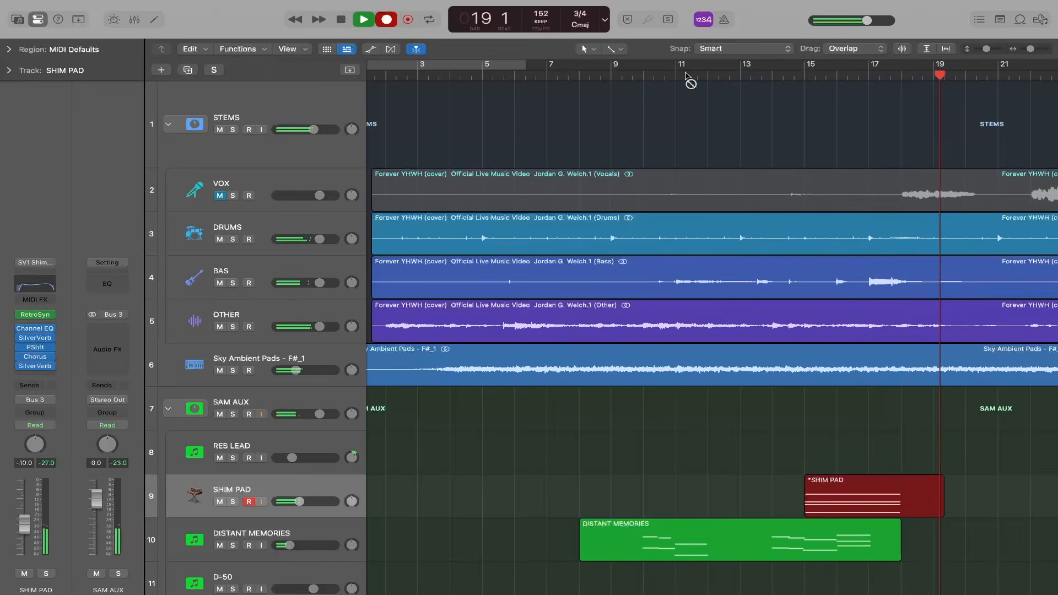
left_click(342, 21)
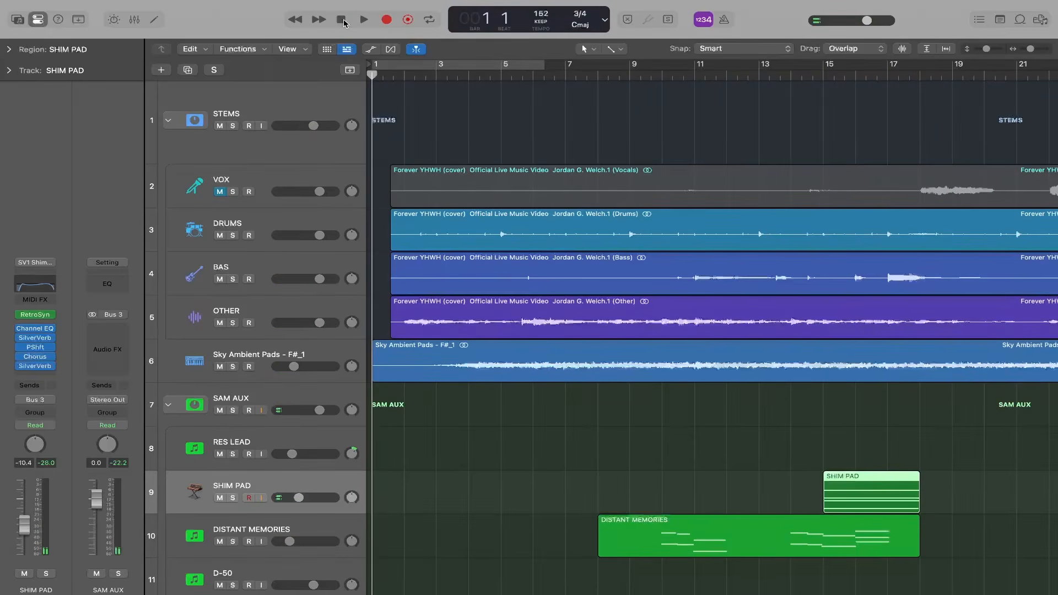
- Record additional DISTANT MEMORIES chords over the start of the intro, from about bar 3 to bar 12
scroll(388, 205, "down", 2)
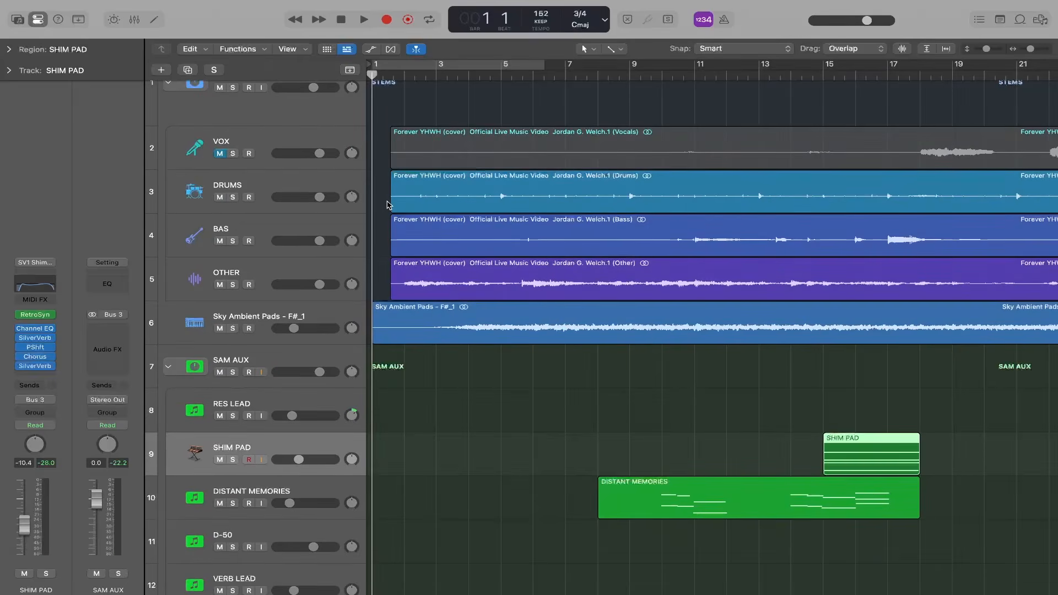
key("Down")
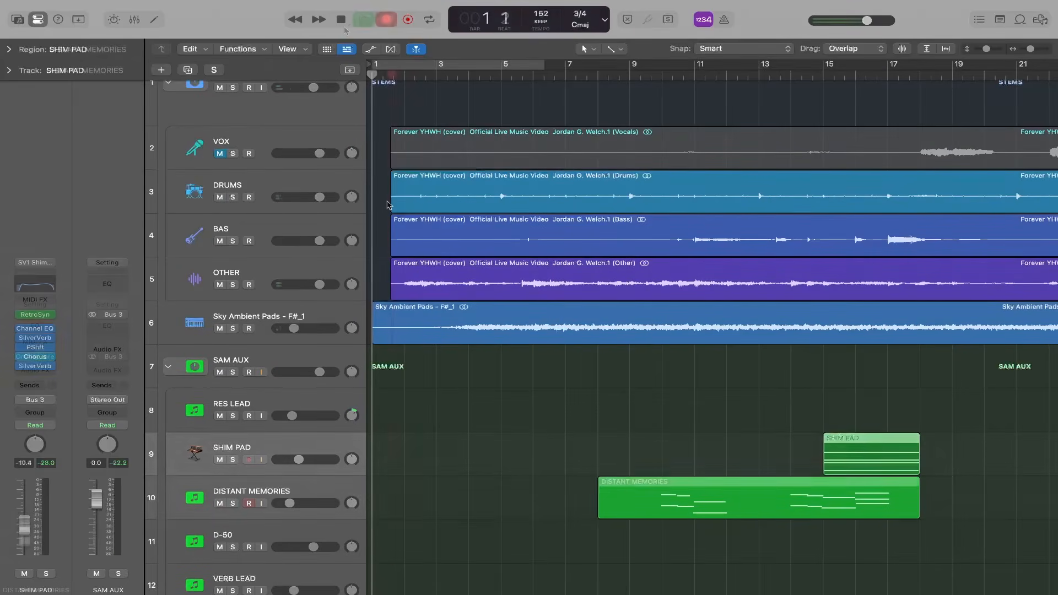
key("r")
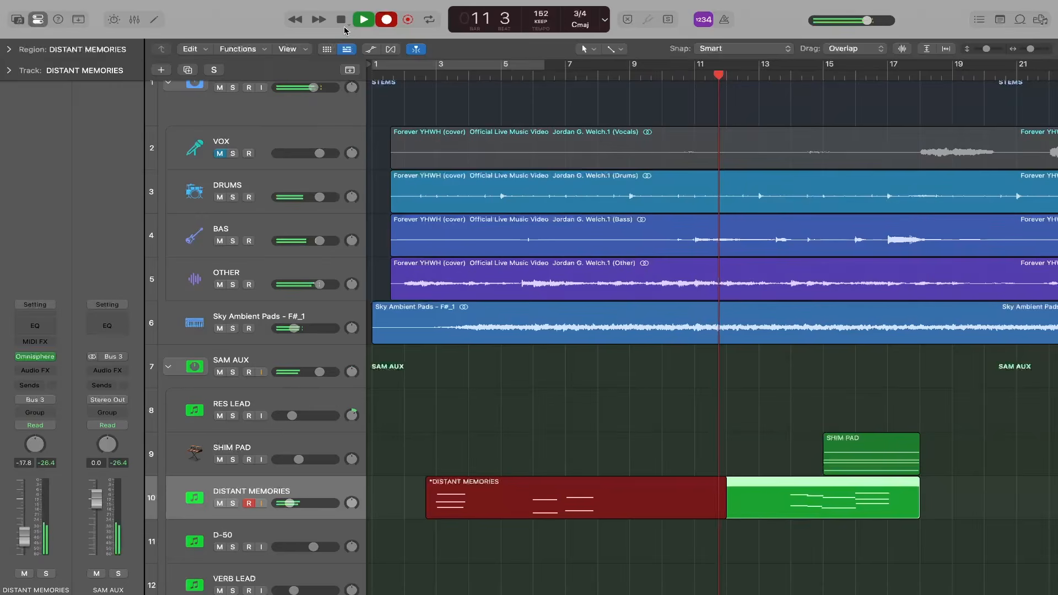
left_click(344, 26)
- Record a melodic part on the GLOCKEN track from bar 10 to bar 16
key("r")
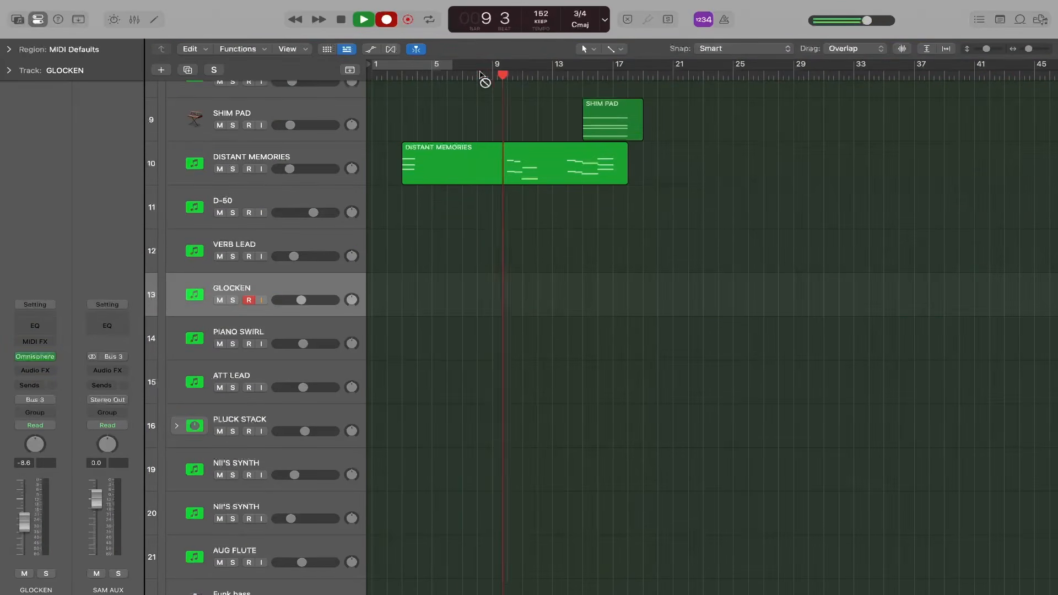
key("r")
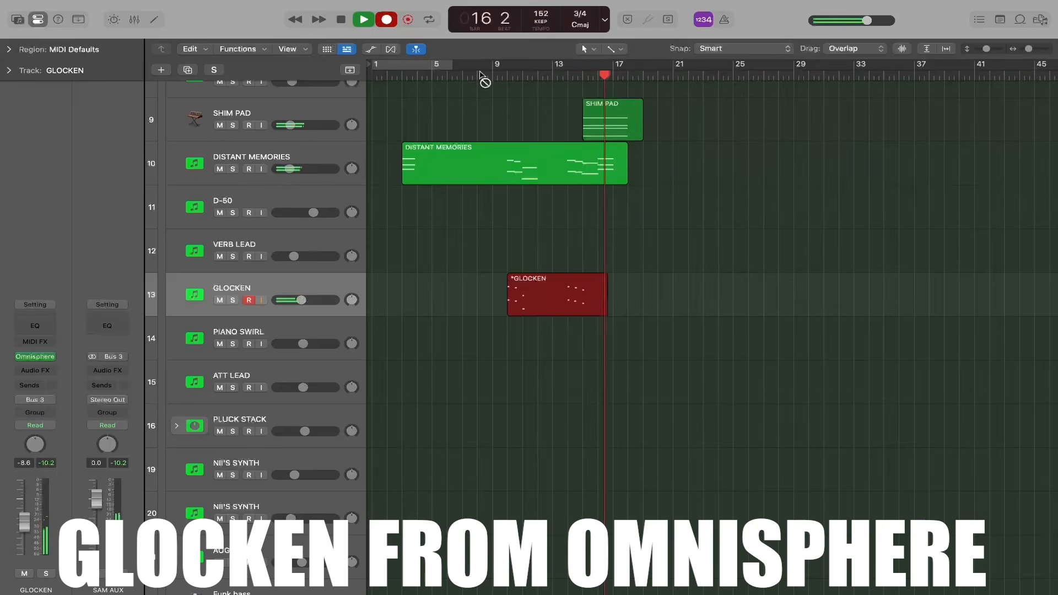
key("space")
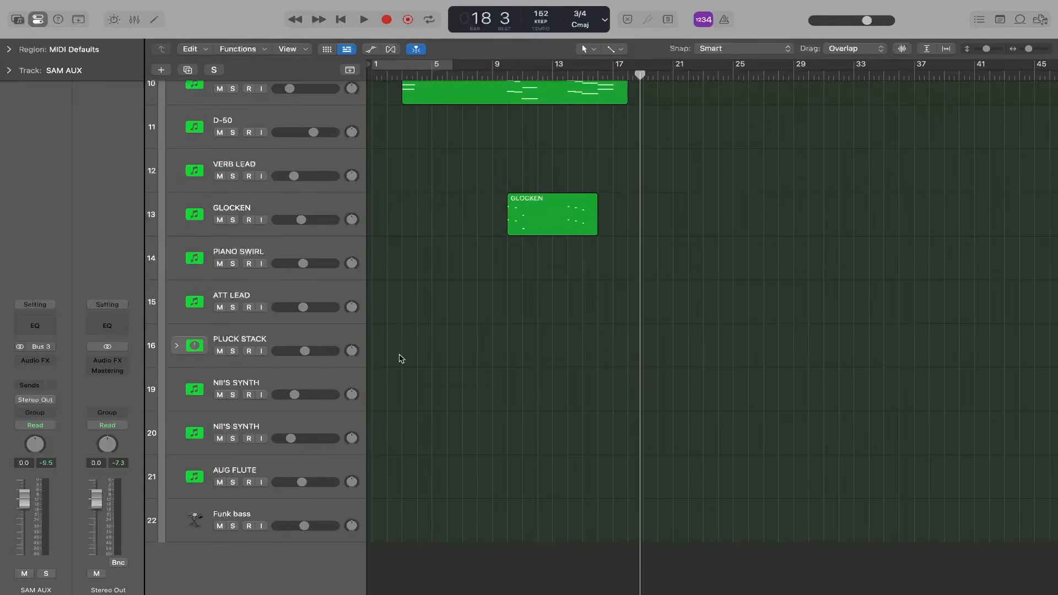
- Set the KSHMR Sweep Transition track's volume to -12.8 dB
scroll(951, 183, "up", 5)
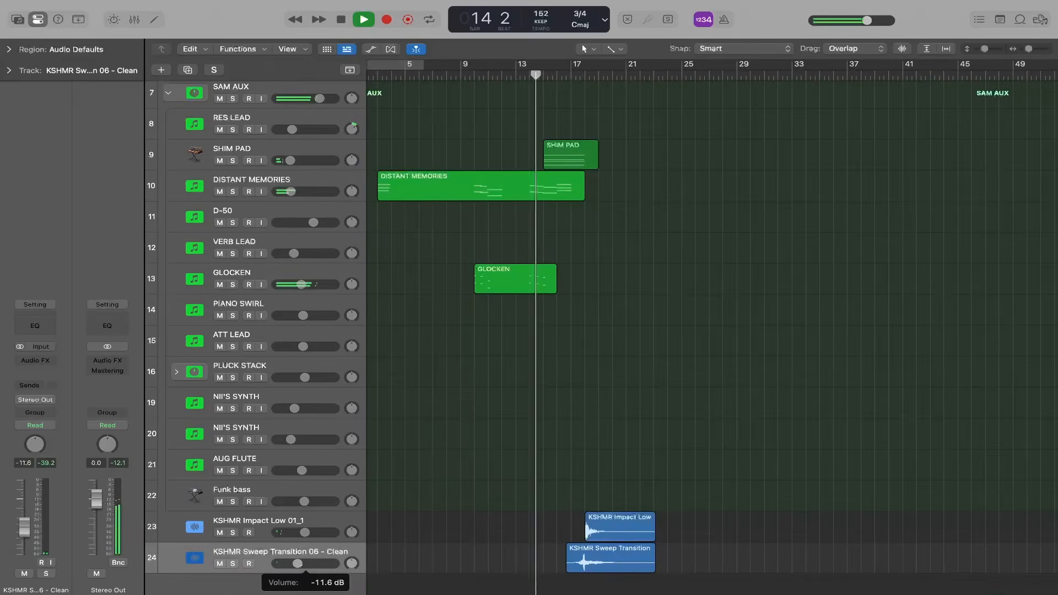
mouse_move(290, 563)
left_mouse_down()
mouse_move(306, 533)
mouse_move(296, 564)
left_mouse_up()
left_click(298, 563)
scroll(382, 469, "up", 3)
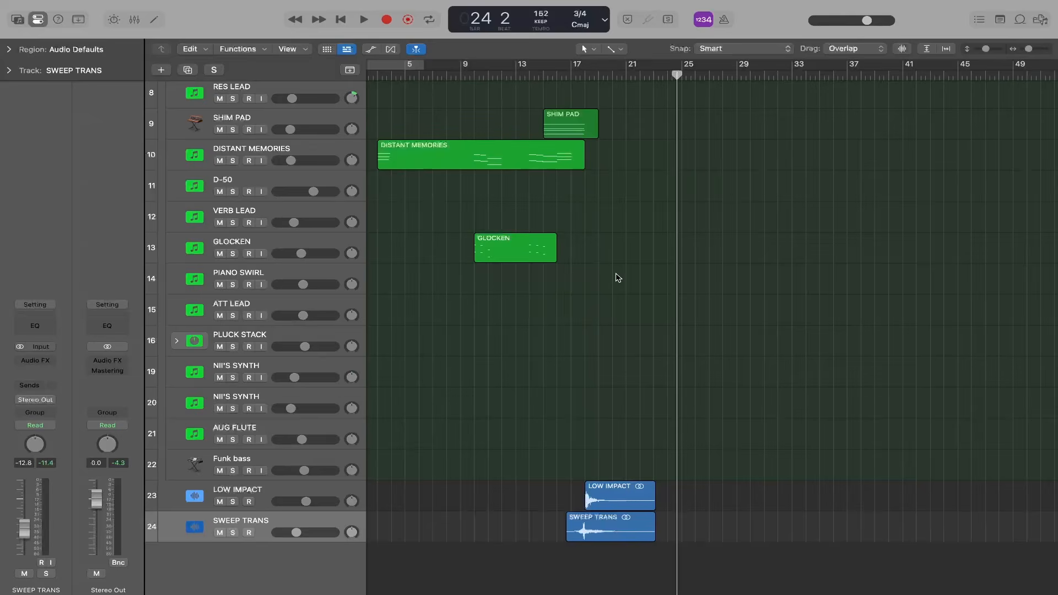
- Lower the GLOCKEN track's volume to -12.6 dB and raise the STEMS stack's volume to -0.8 dB
scroll(618, 277, "up", 5)
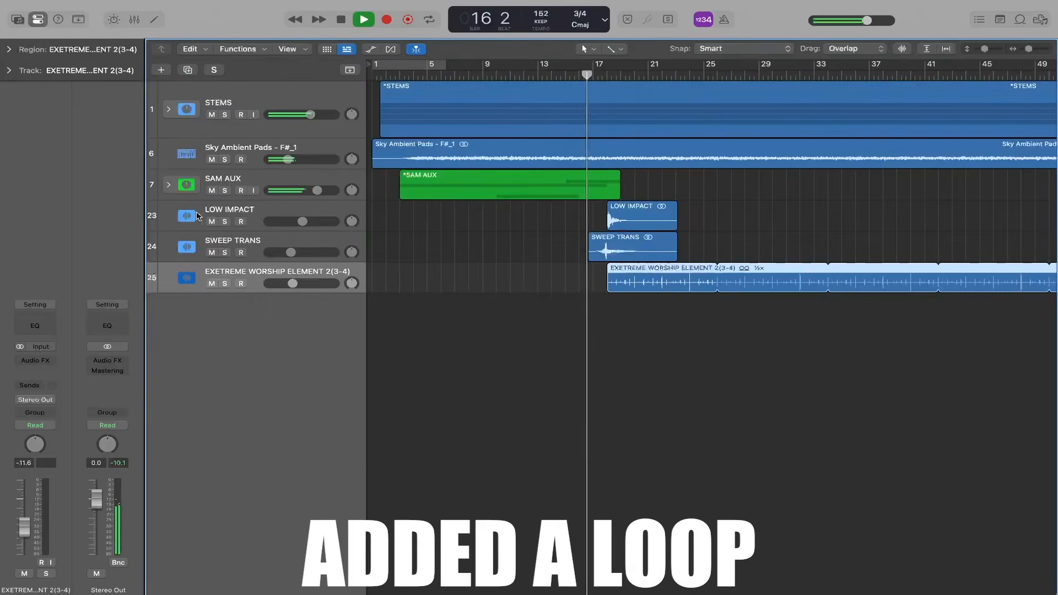
left_click(168, 184)
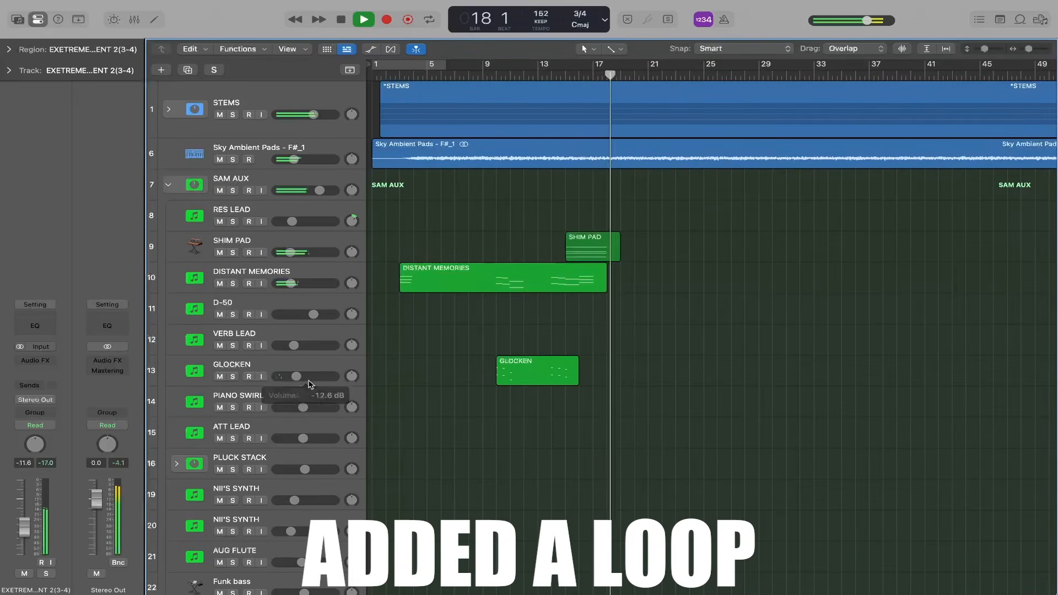
left_click(168, 184)
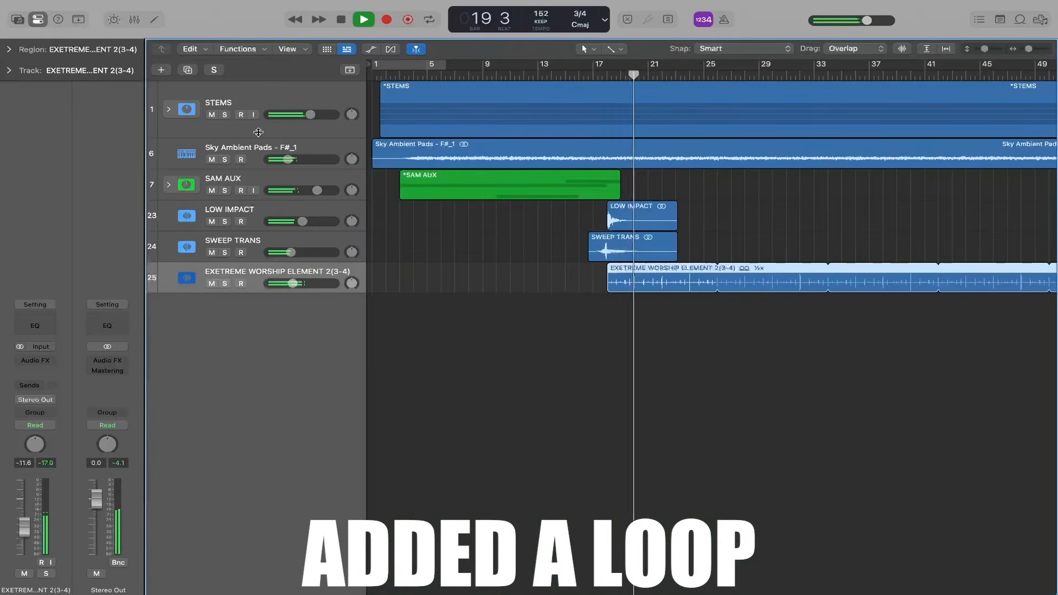
left_click_drag(311, 114, 315, 115)
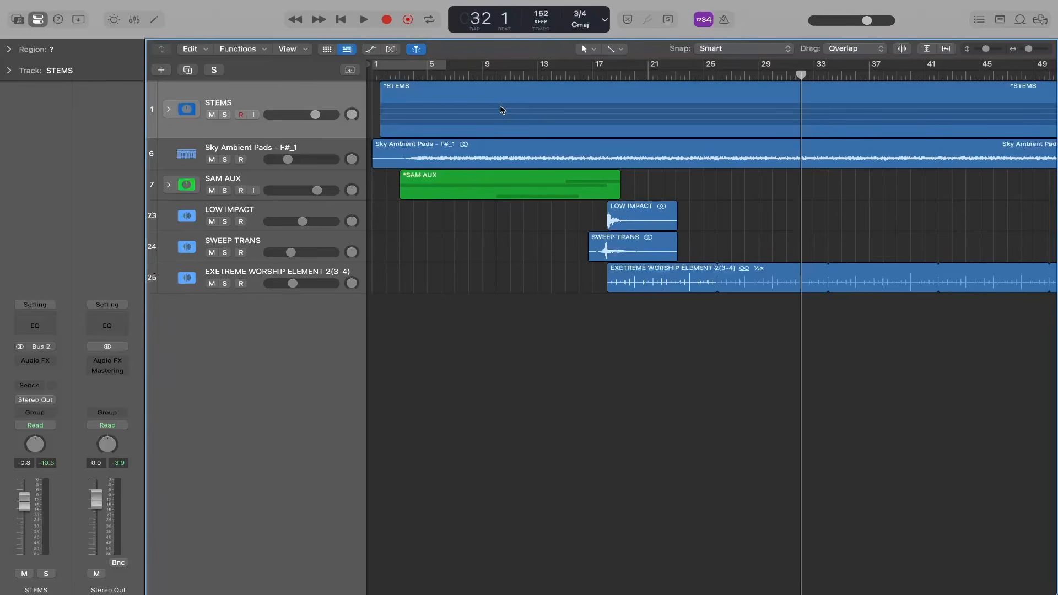
- Record a second part on the GLOCKEN track in the SAM AUX stack from bar 42 to bar 48
left_click(169, 185)
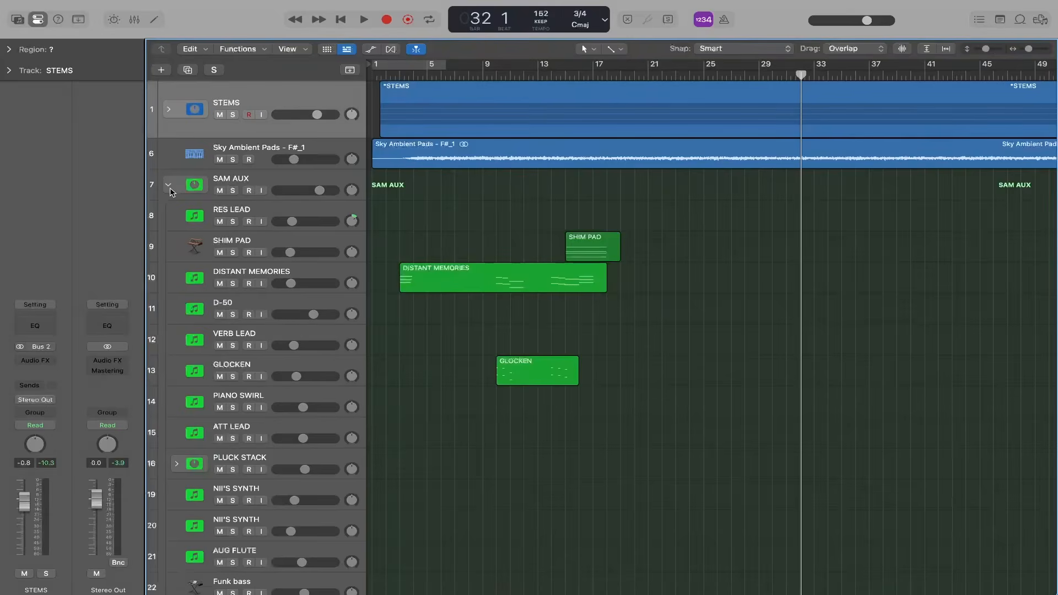
scroll(231, 291, "down", 5)
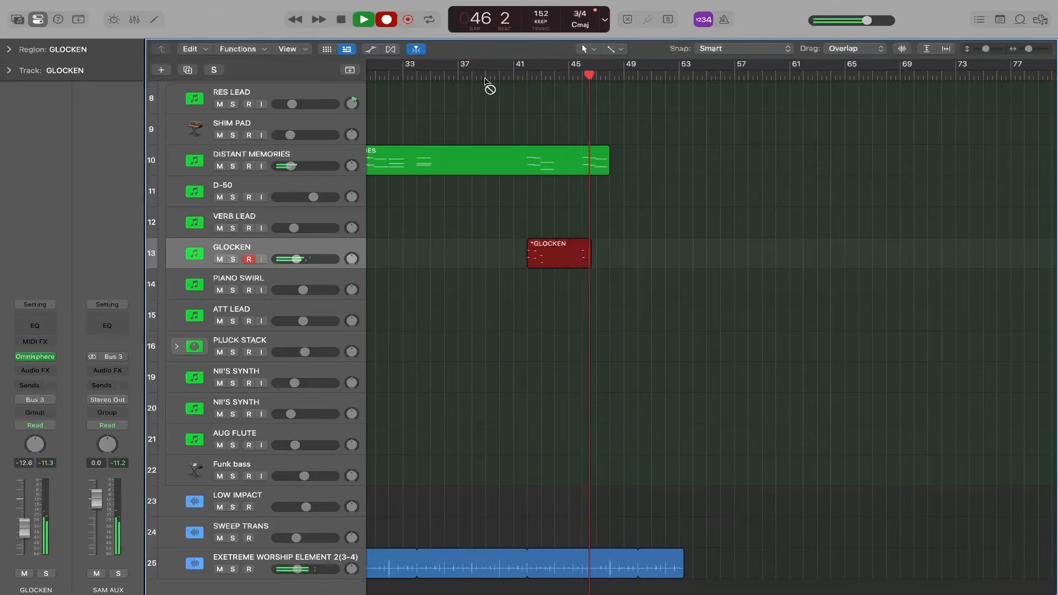
key("space")
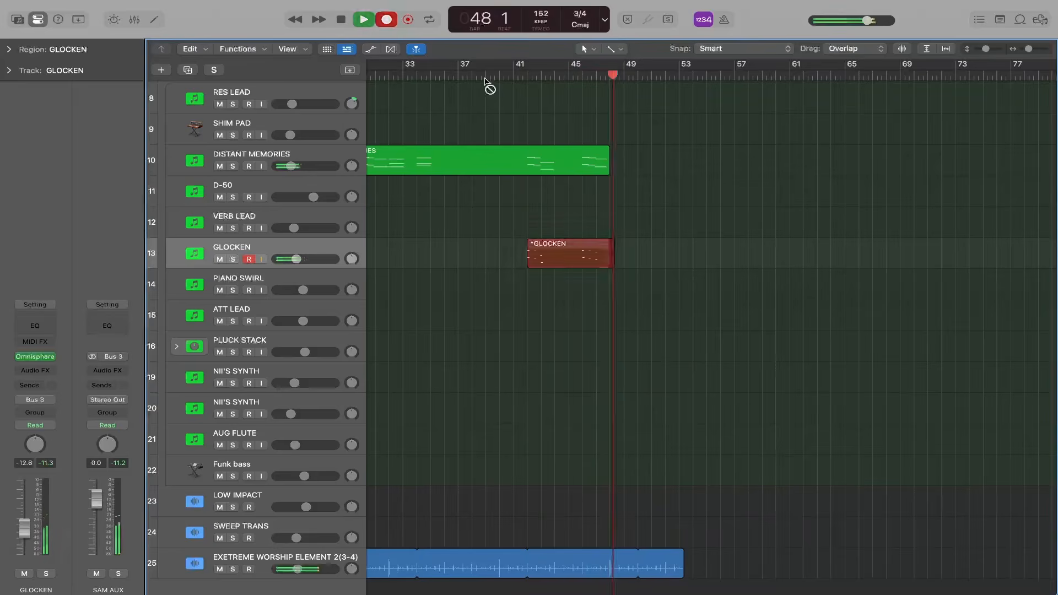
- Inspect the second GLOCKEN region's notes in the Piano Roll and play the section from about bar 41
key("e")
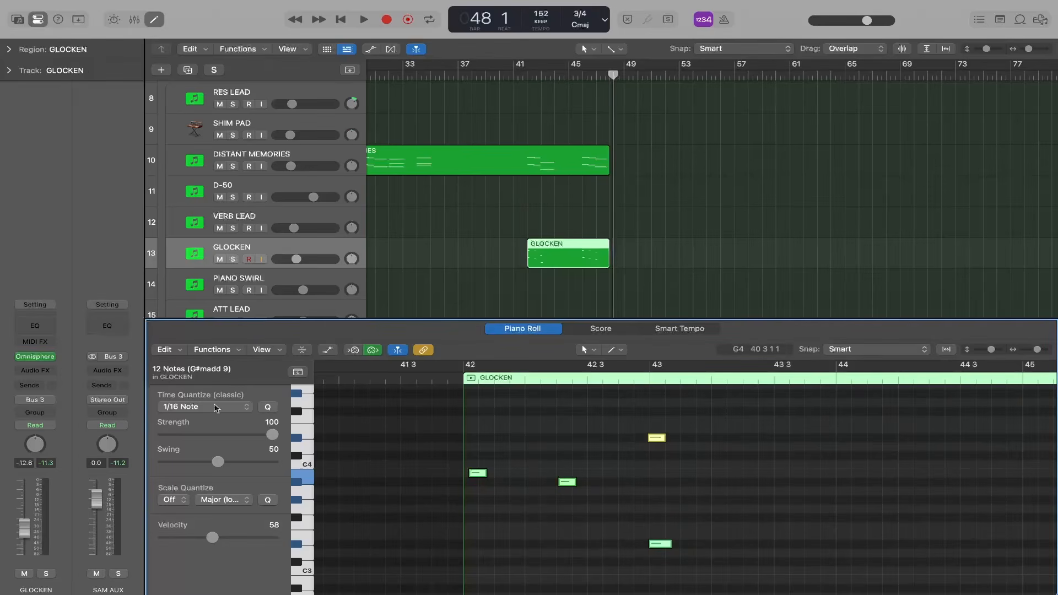
key("e")
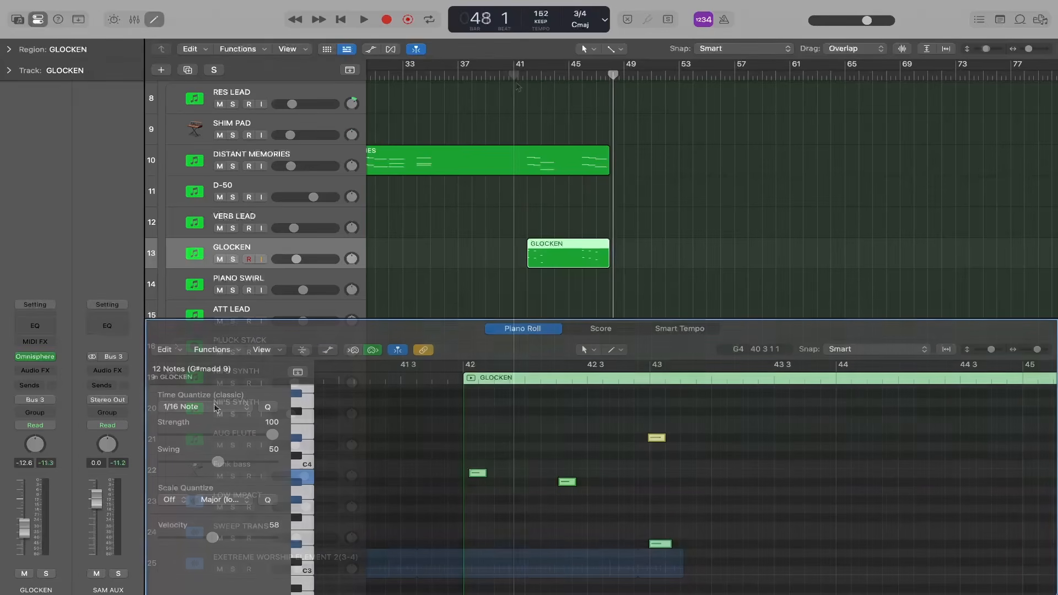
left_click(517, 80)
key("space")
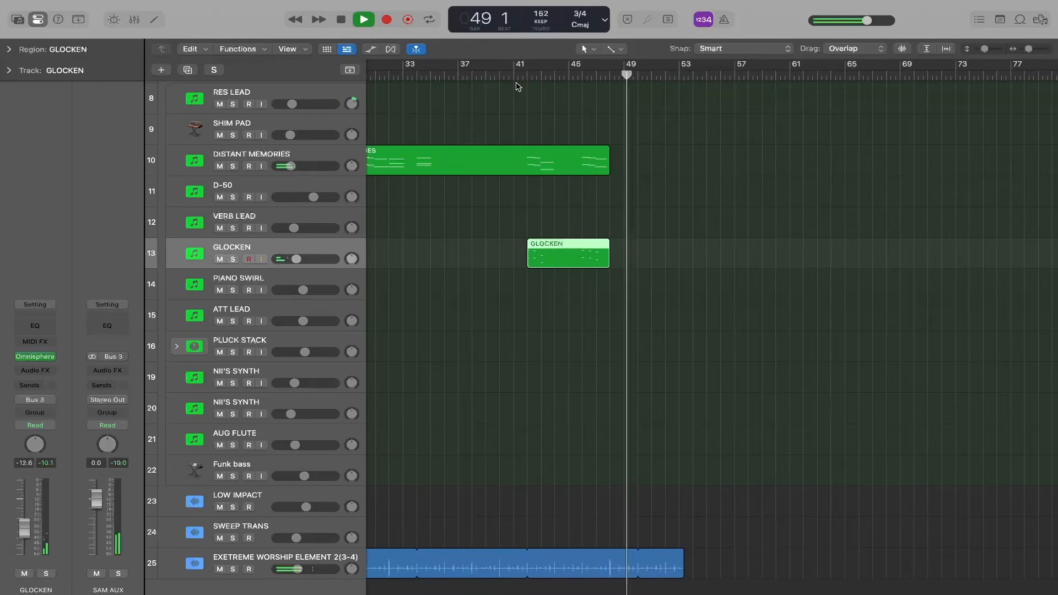
- Place a SHIM PAD region from bar 47 to bar 50 and record a PIANO SWIRL part from about bar 47 to bar 50
key("space")
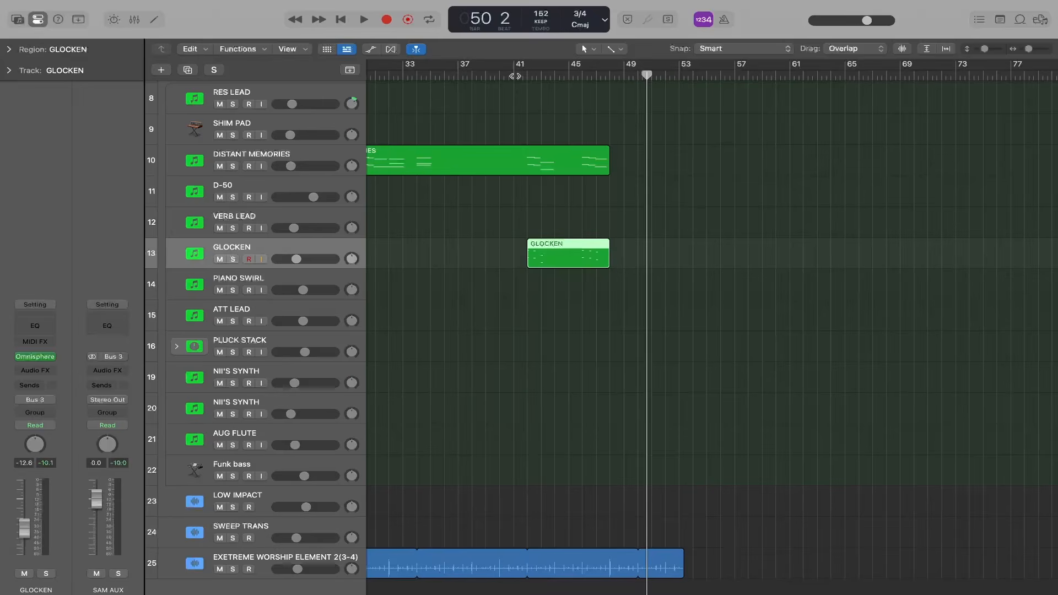
scroll(341, 144, "up", 1)
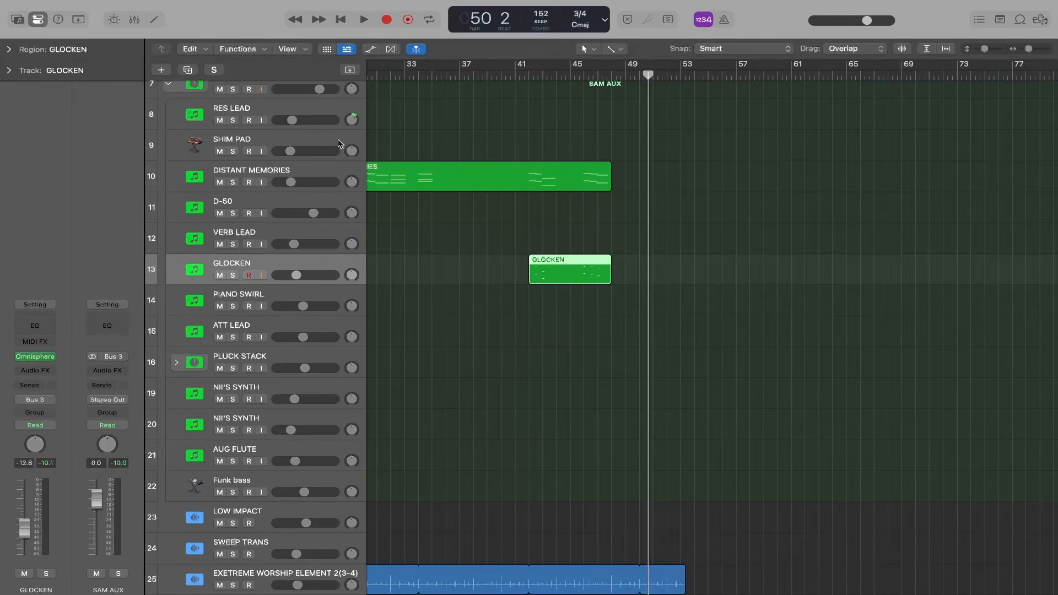
left_click(340, 144)
scroll(489, 220, "left", 5)
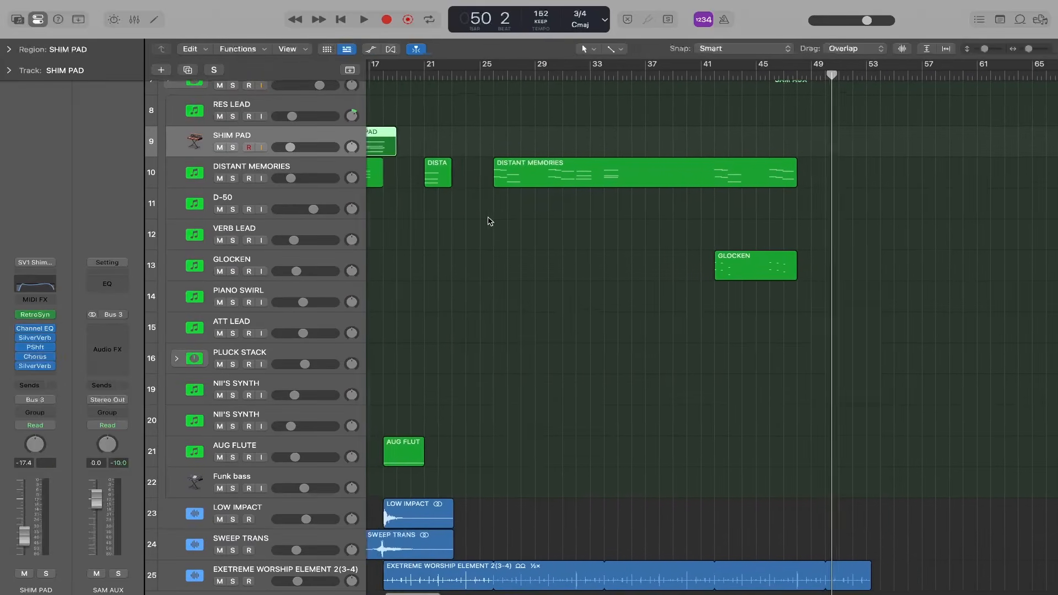
scroll(489, 221, "right", 4)
scroll(489, 221, "up", 1)
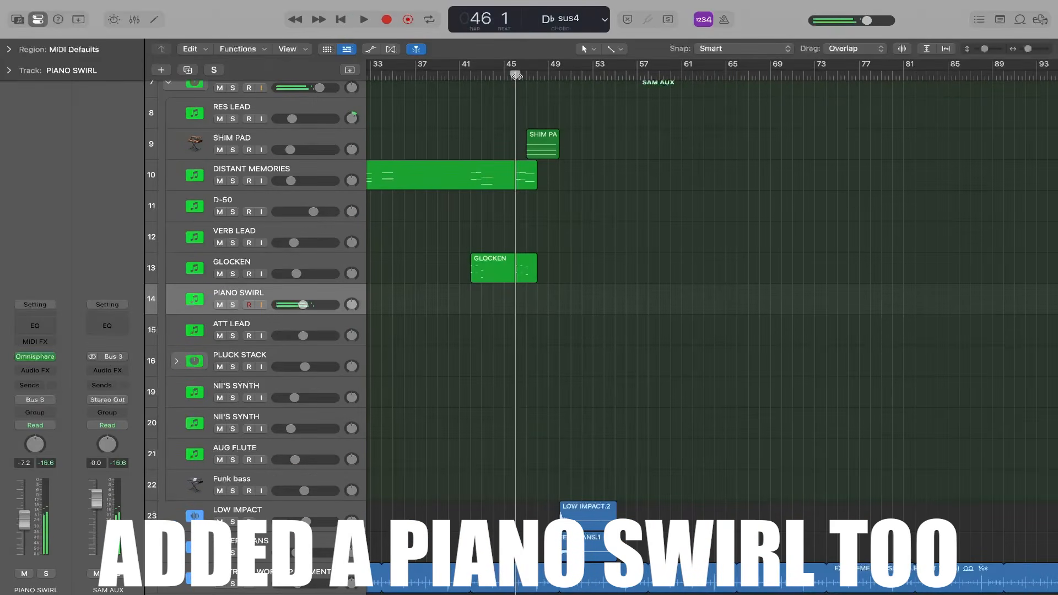
key("r")
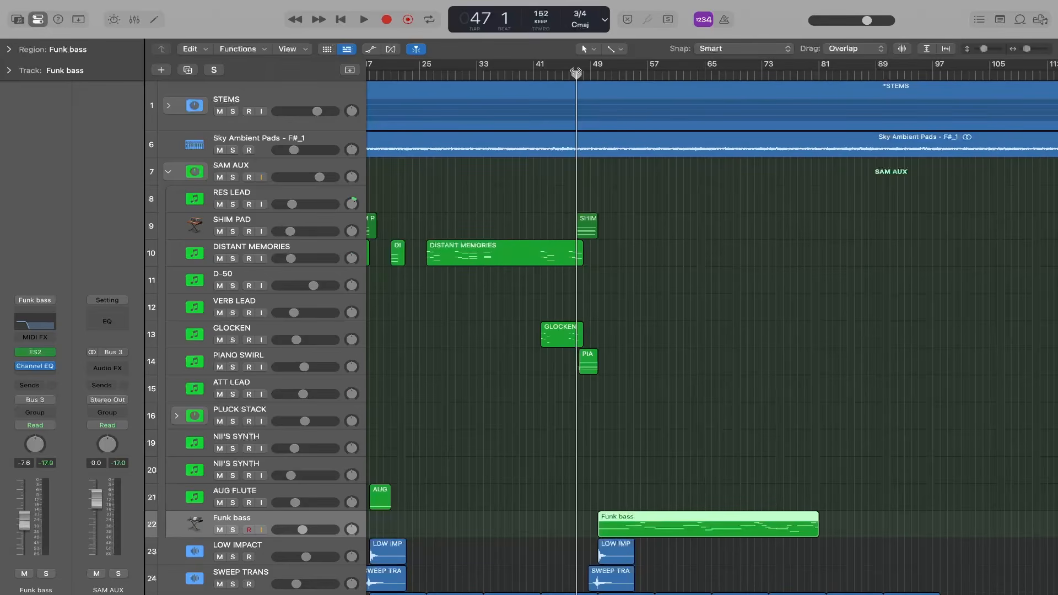
- Record a part on the VERB LEAD track from about bar 49 to bar 86
left_click(250, 302)
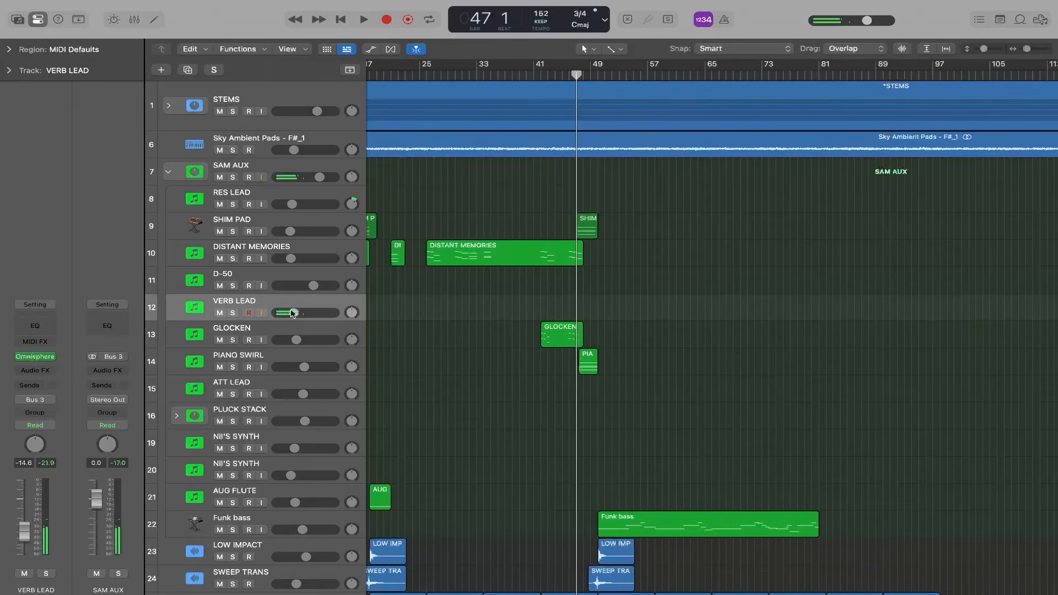
key("r")
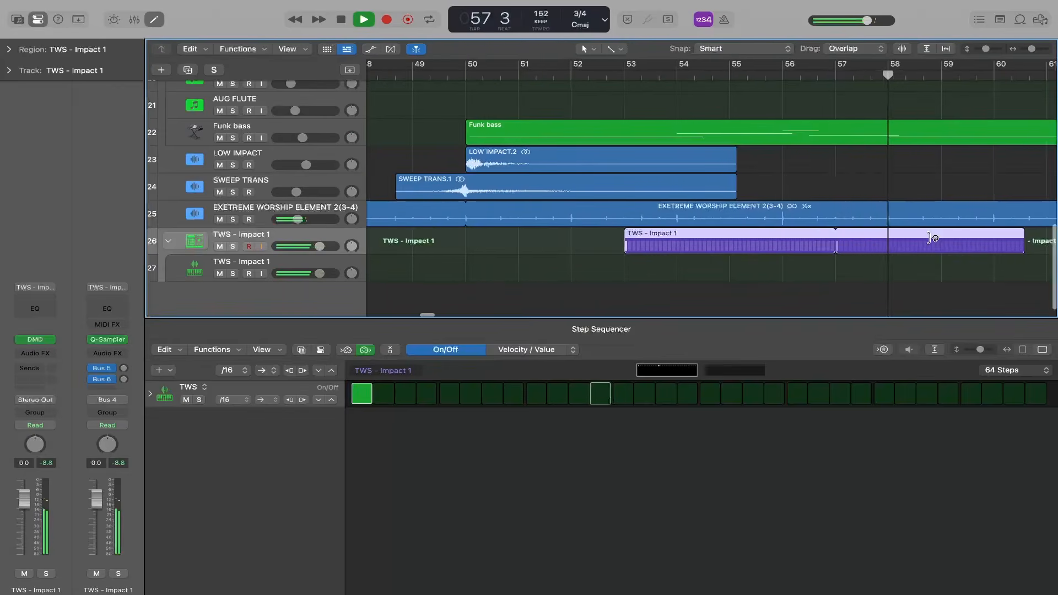
- Extend the TWS - Impact 1 pattern region to about bar 67 and set the track's volume to -4.8 dB
scroll(933, 237, "down", 5)
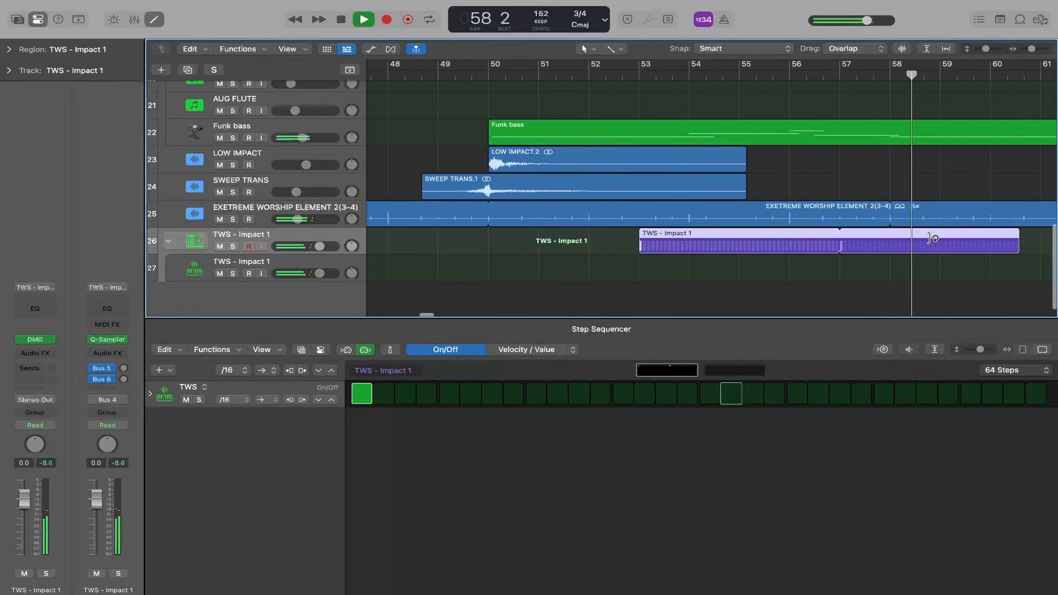
scroll(933, 238, "right", 3)
left_click_drag(846, 238, 1050, 243)
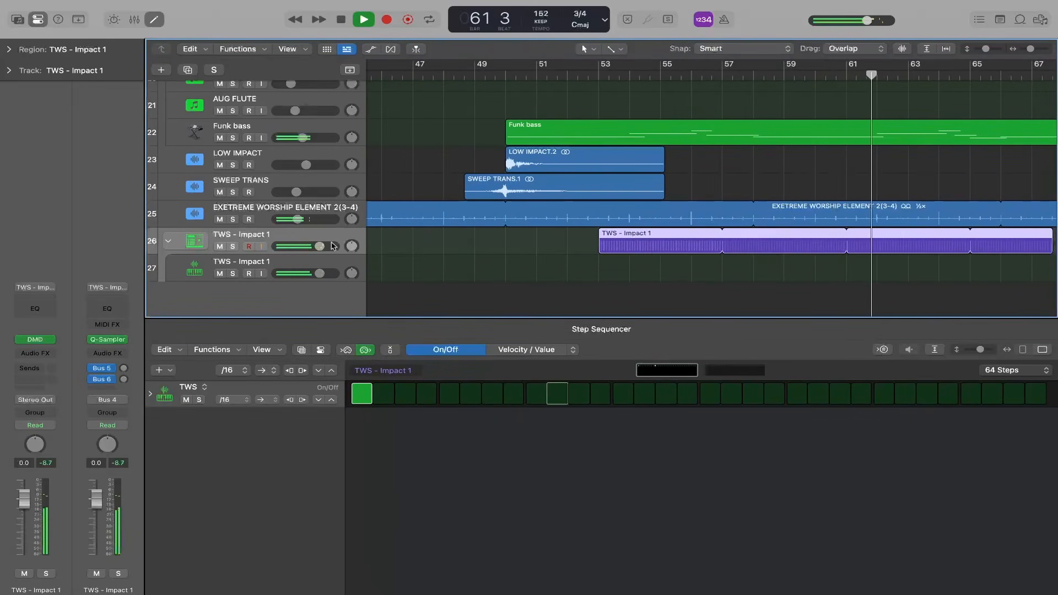
left_click_drag(320, 247, 307, 247)
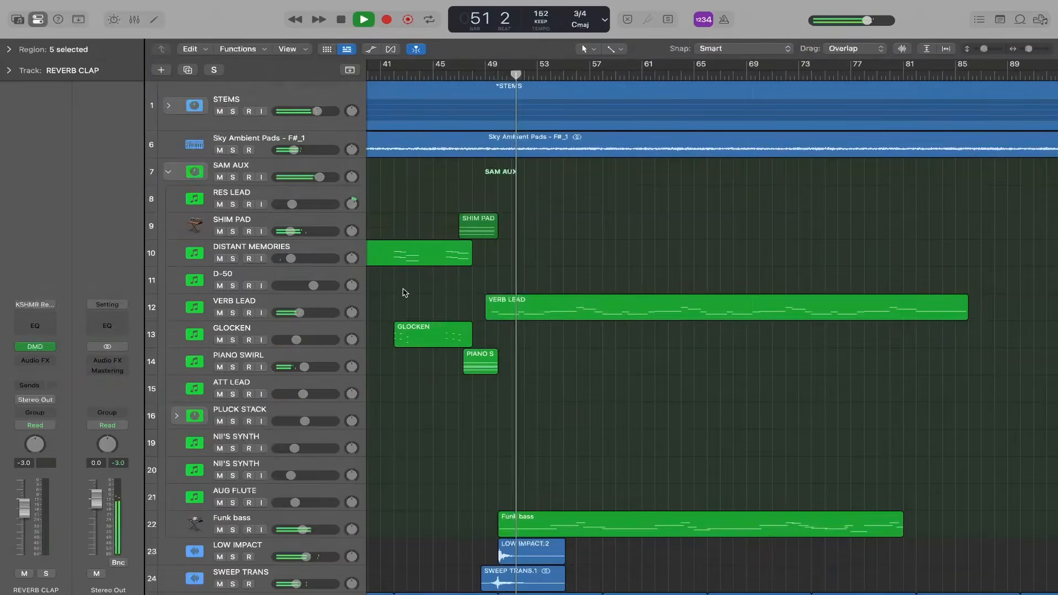
- Set the REVERB CLAP track's volume to -5.4 dB and clear the selection of the pattern regions
scroll(405, 293, "down", 3)
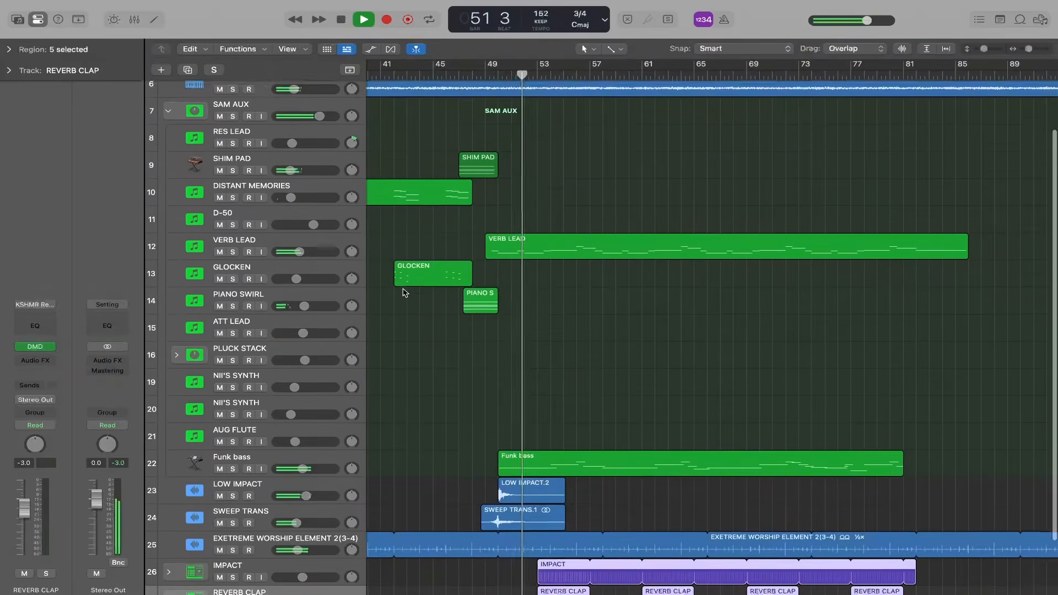
left_click_drag(985, 50, 985, 49)
mouse_move(315, 570)
left_mouse_down()
mouse_move(297, 575)
mouse_move(306, 574)
left_mouse_up()
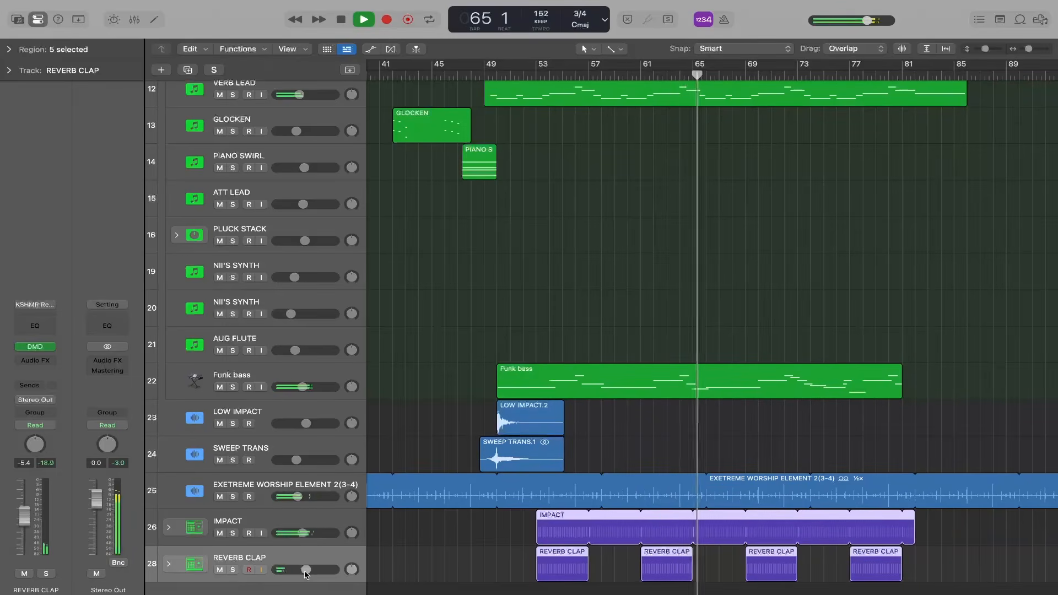
left_click_drag(306, 575, 306, 575)
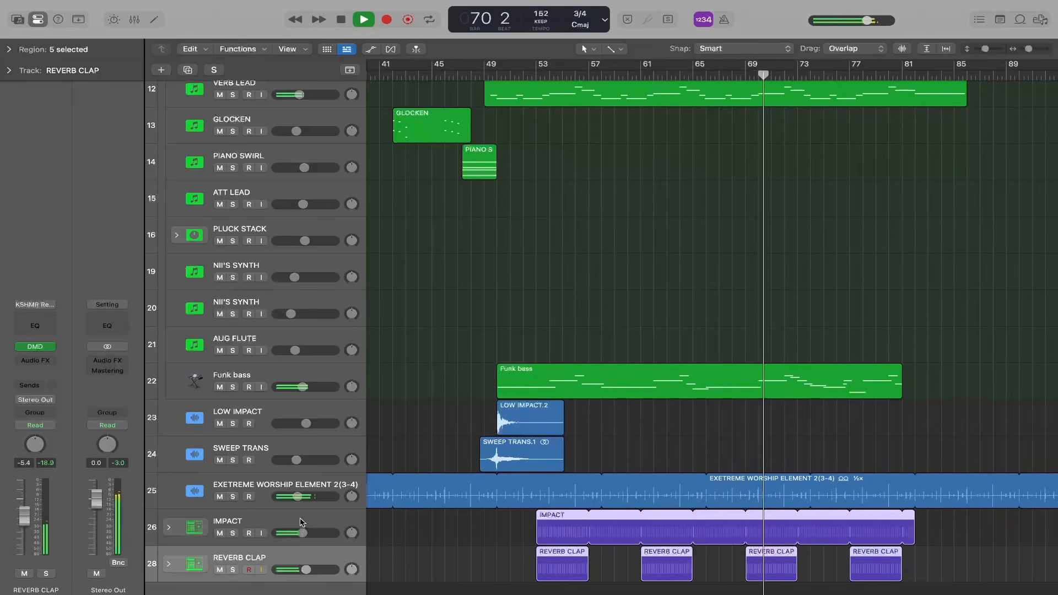
left_click_drag(303, 535, 295, 535)
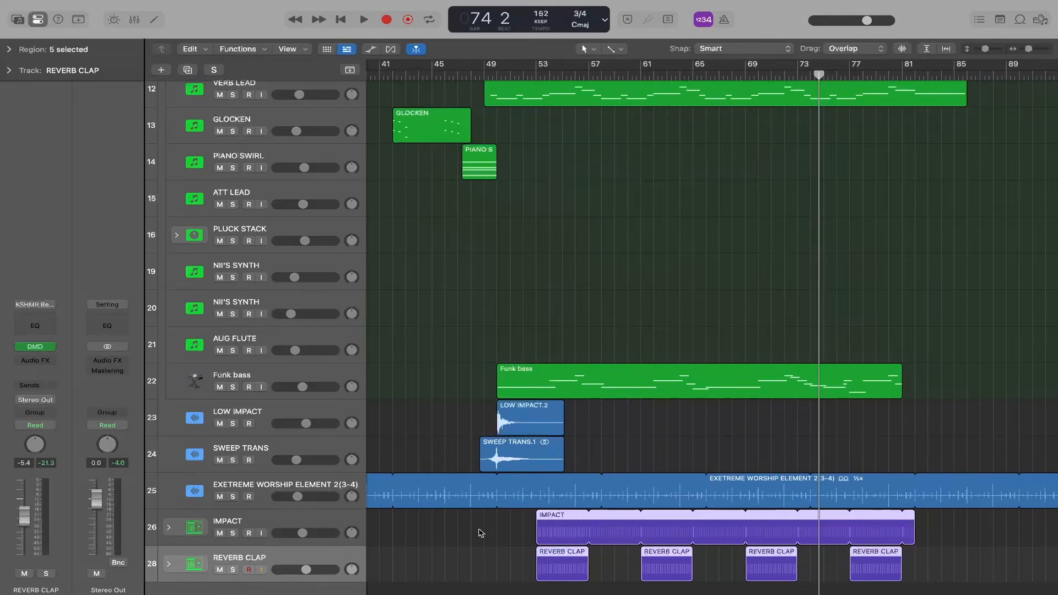
left_click(464, 538)
- Set the Sky Ambient Pads - F#_1 track's volume to -14.2 dB and play from about bar 46 with the STEMS stack muted
key("space")
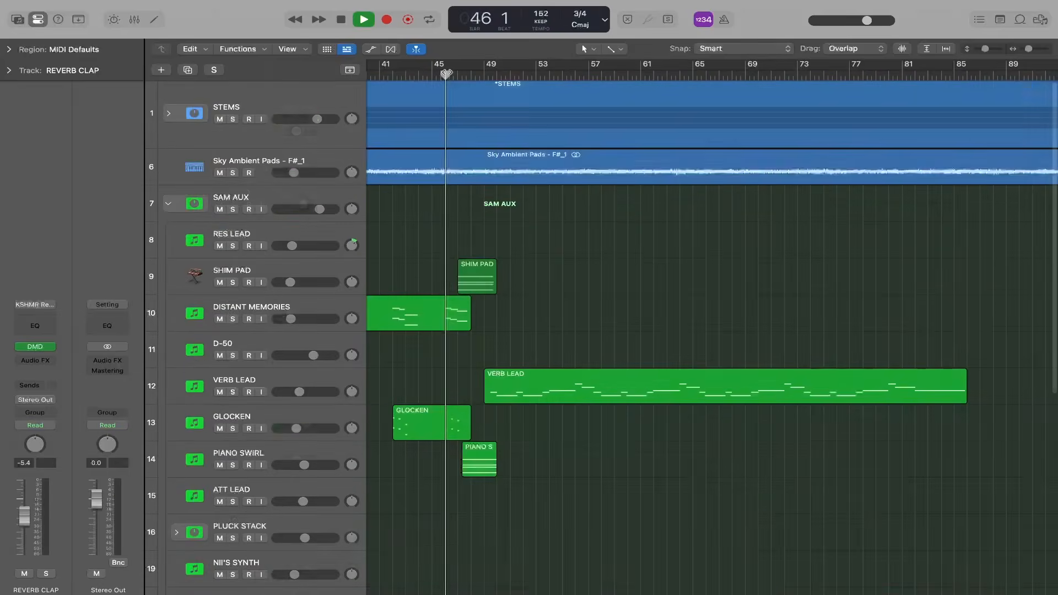
left_click_drag(305, 172, 294, 172)
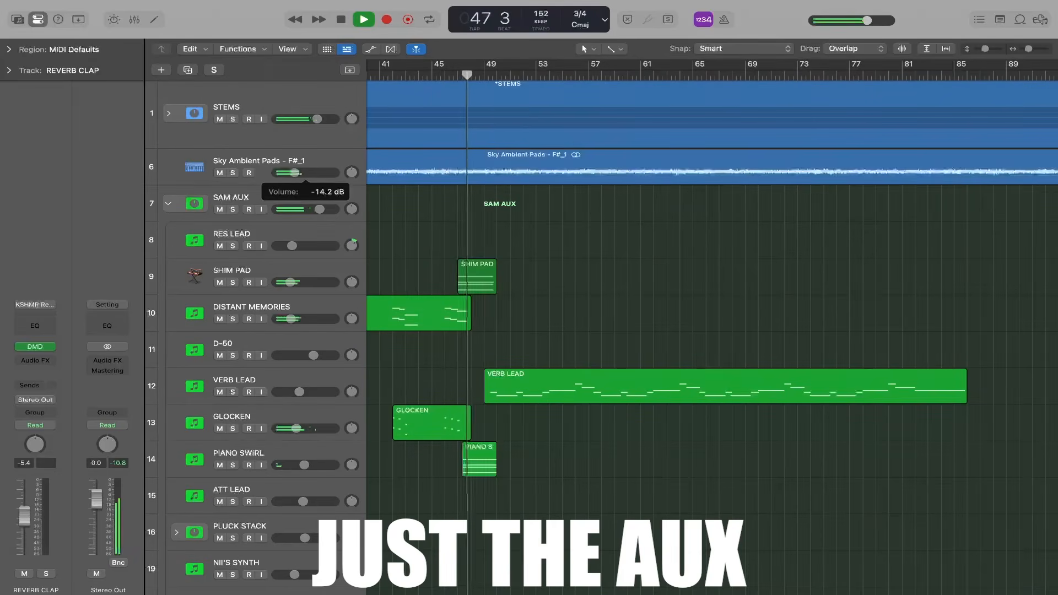
left_click(221, 120)
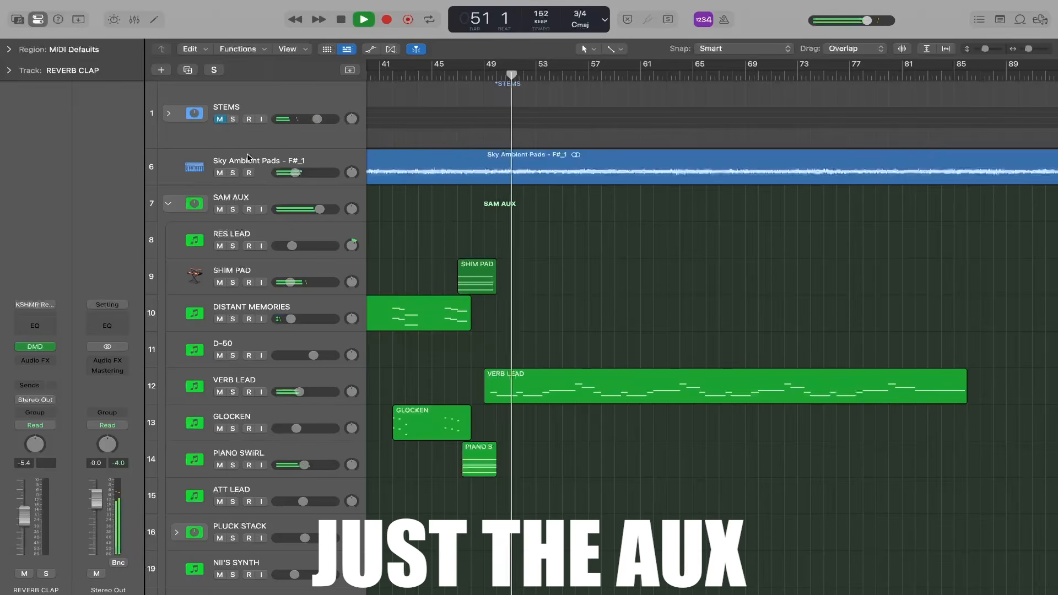
scroll(402, 336, "down", 8)
scroll(403, 331, "down", 1)
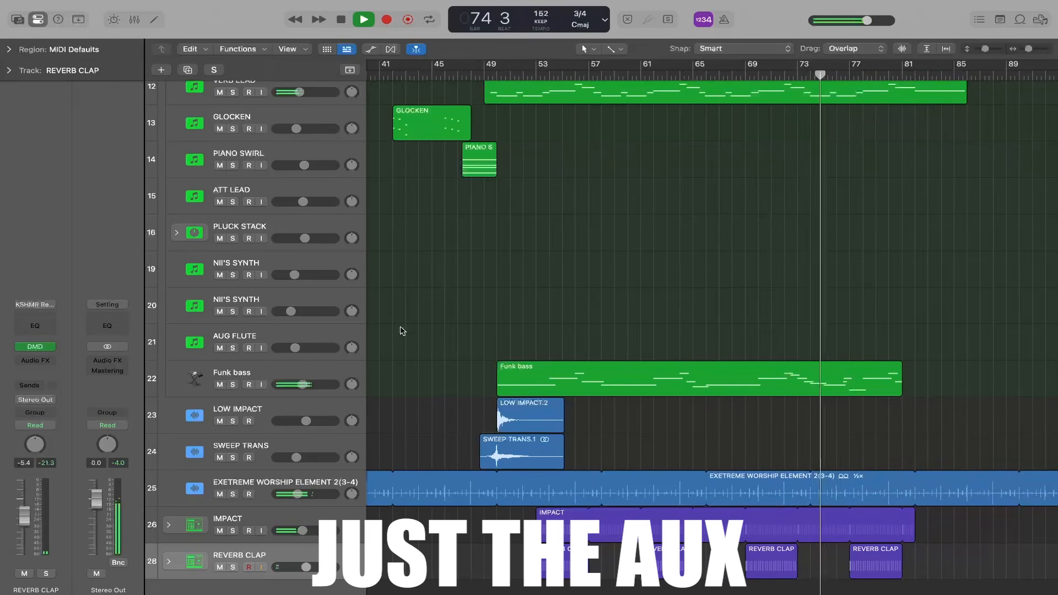
- Record a second long part on the DISTANT MEMORIES track from about bar 53 to bar 76
key("r")
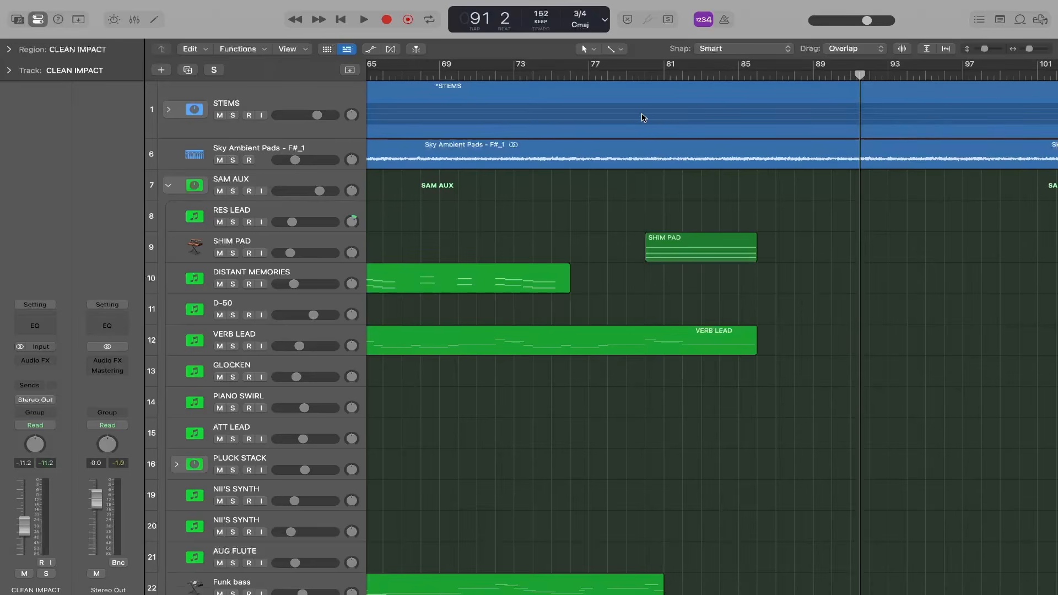
- Play the section from about bar 78 and move the CLEAN IMPACT track directly below the SWEEP TRANS track
scroll(636, 326, "down", 8)
left_click(725, 74)
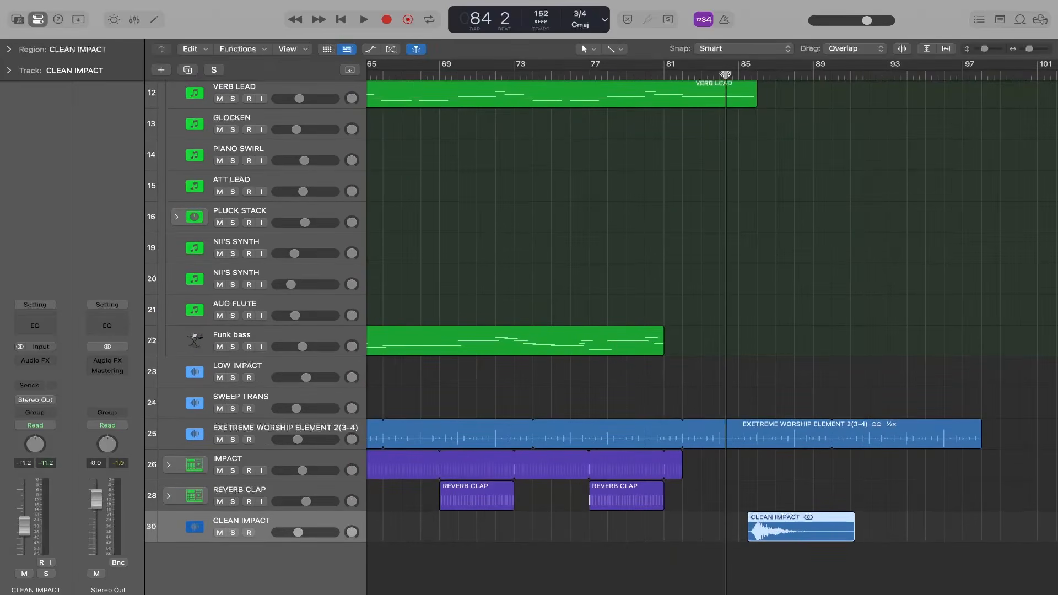
left_click(232, 532)
key("space")
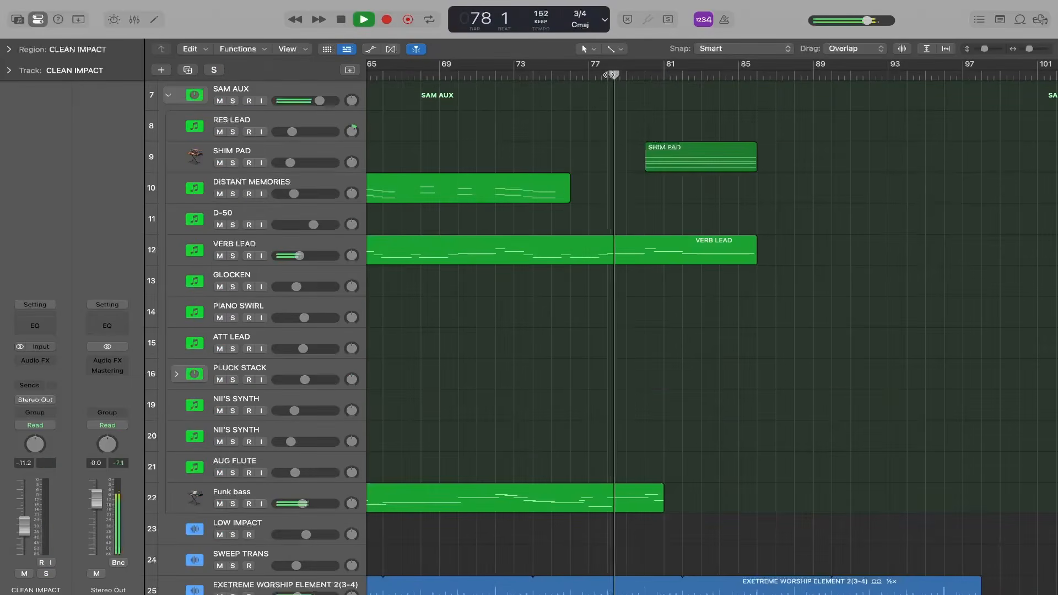
left_click_drag(985, 49, 983, 50)
left_click_drag(334, 559, 332, 503)
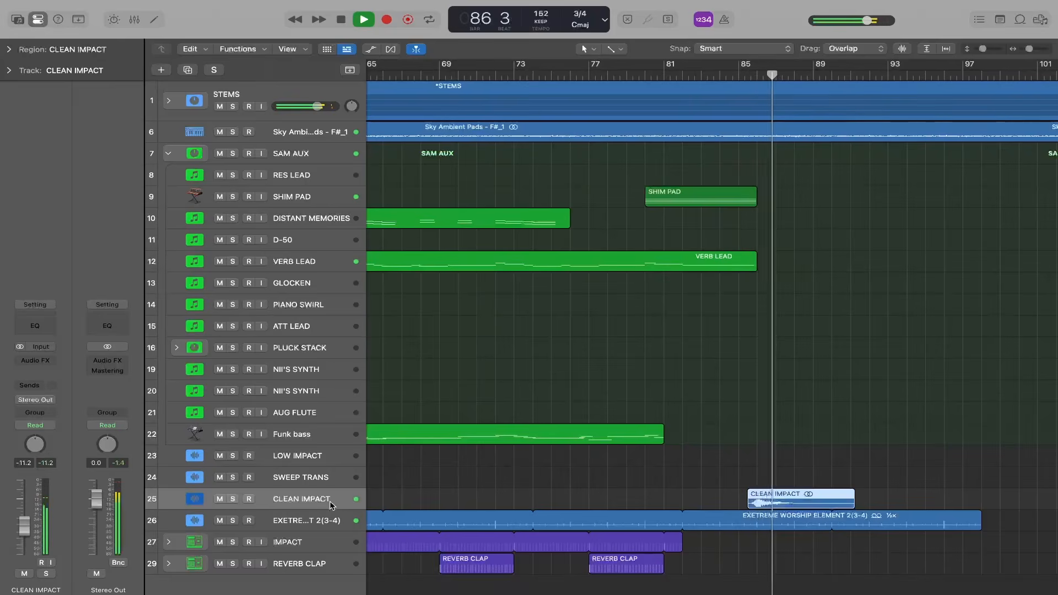
key("space")
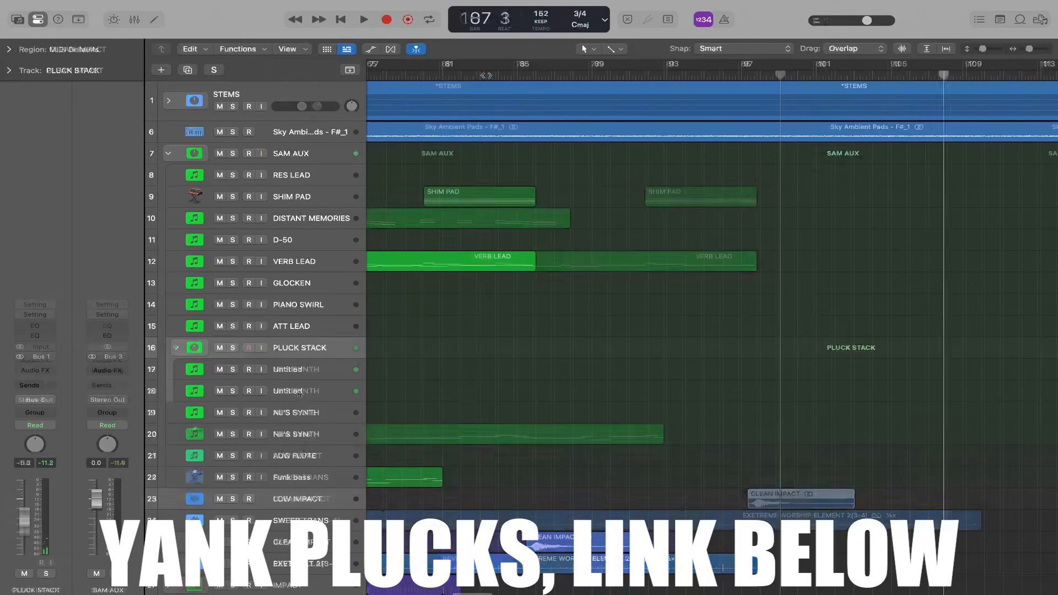
- Record a part on the PLUCK STACK track from bar 86 to bar 102
key("r")
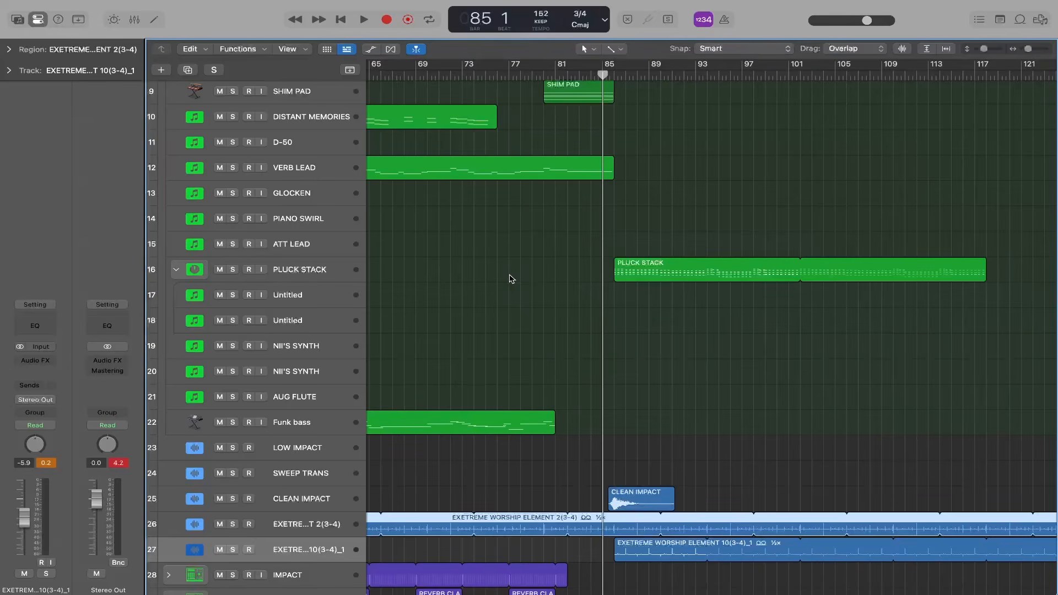
- Record a part on the first NII'S SYNTH track from bar 86 to about bar 118
scroll(510, 279, "up", 4)
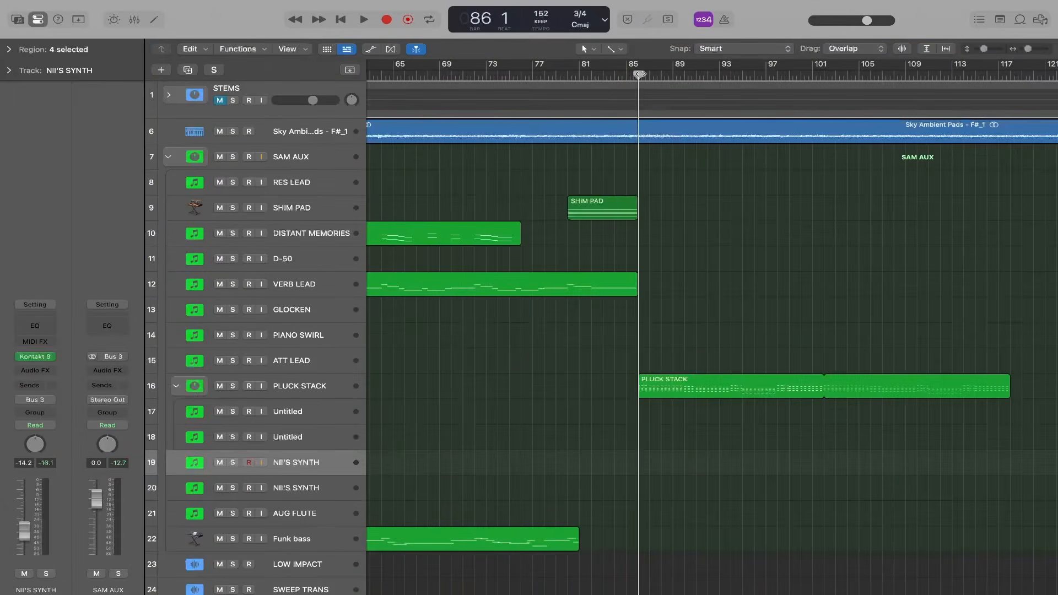
key("r")
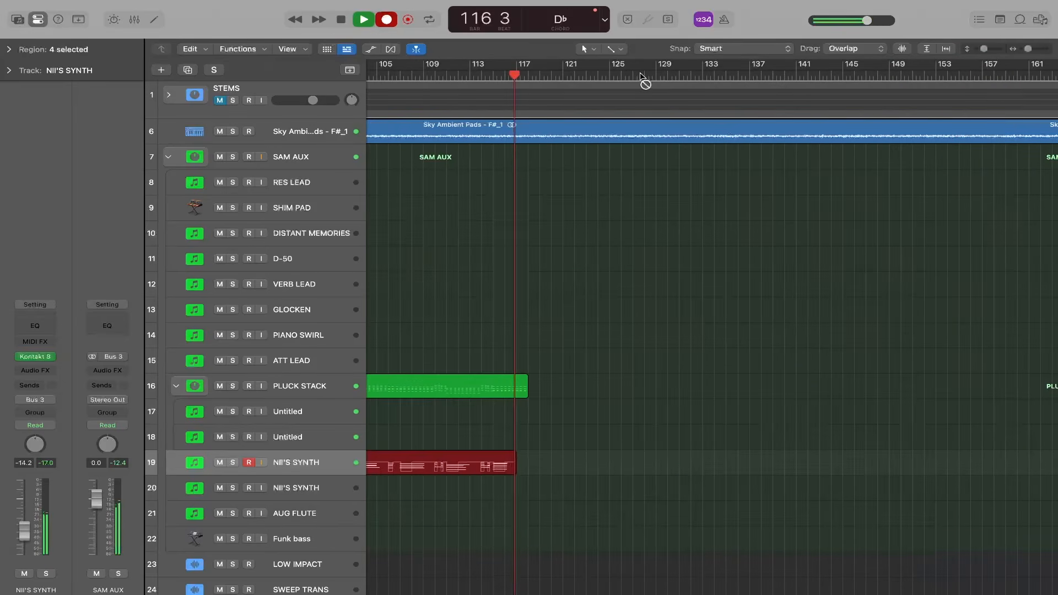
key("space")
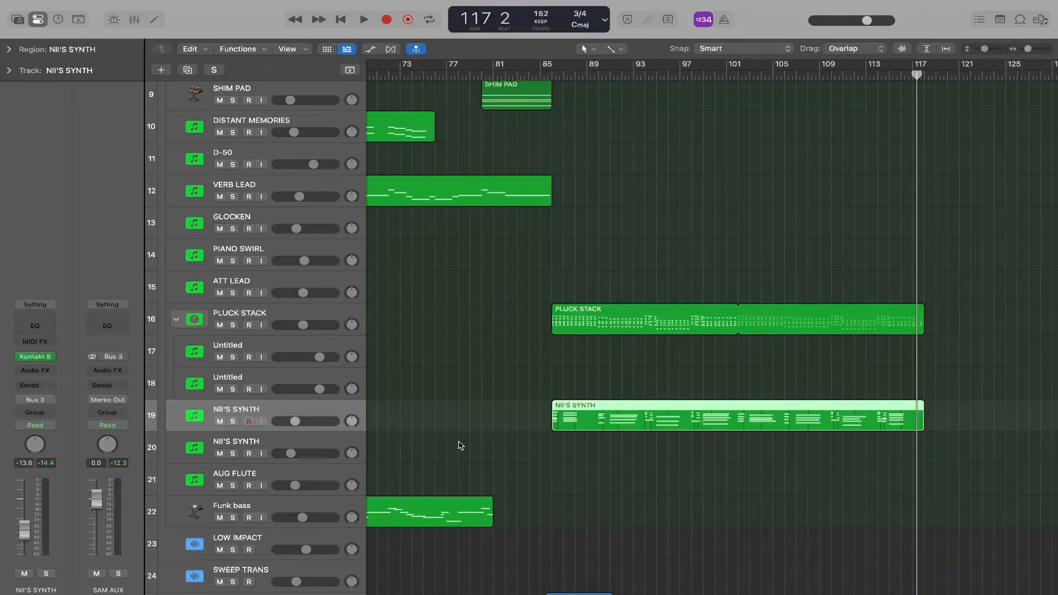
- Record a part on the D-50 track from about bar 91
left_click(275, 150)
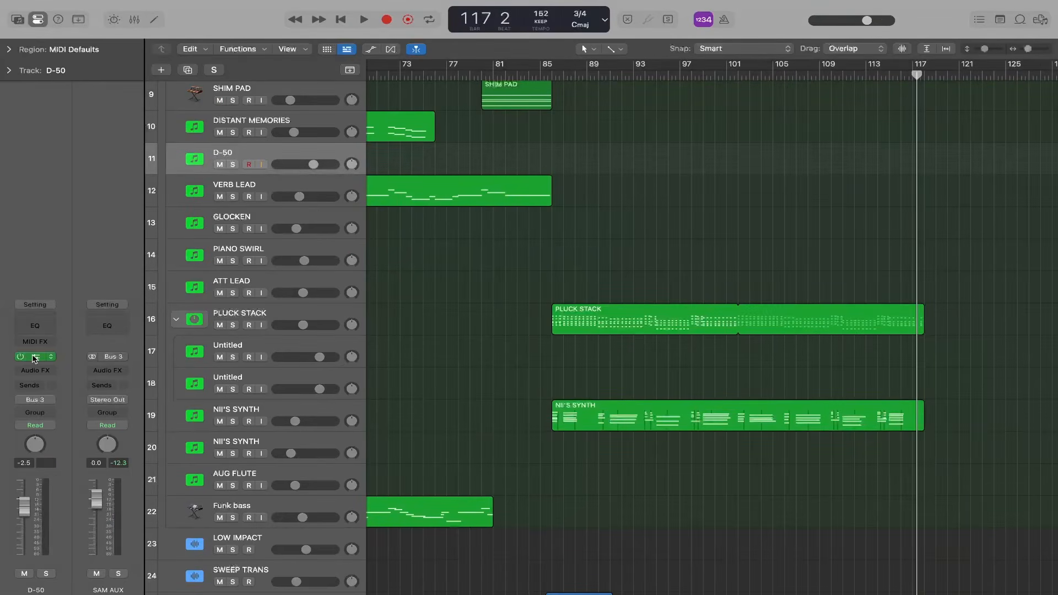
key("r")
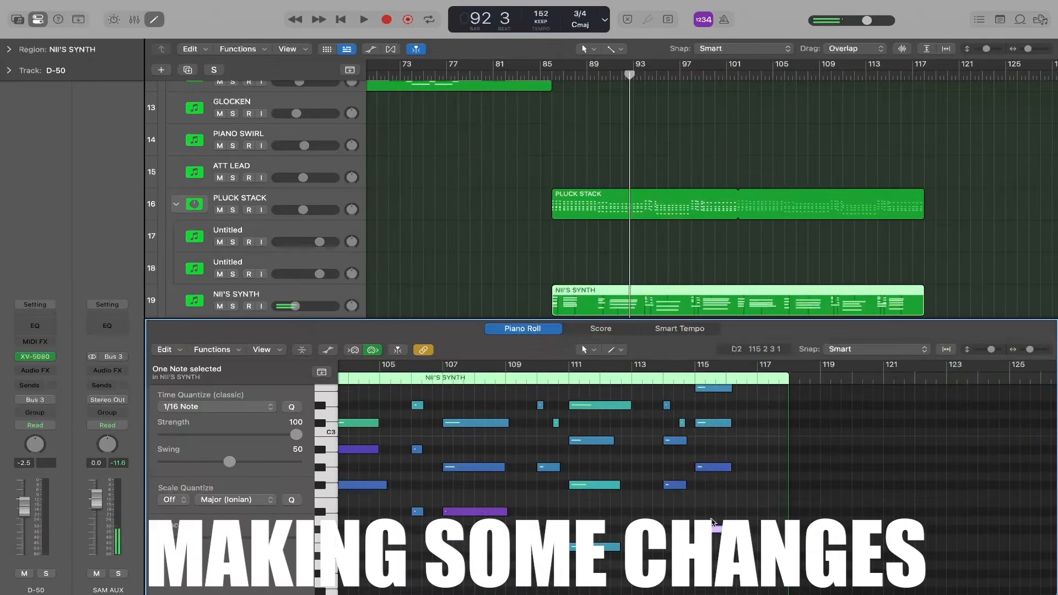
- Lower the velocity of several individual notes in the NII'S SYNTH region in the Piano Roll
scroll(697, 480, "up", 5)
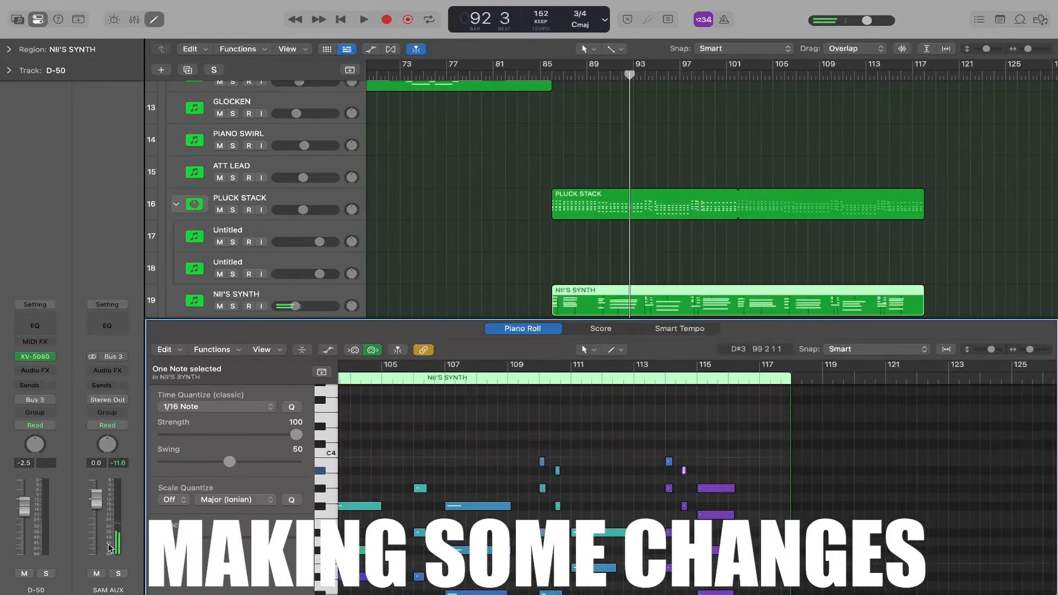
scroll(697, 480, "left", 10)
left_click(665, 475, "shift")
left_click(666, 511)
left_click(695, 468)
scroll(607, 500, "right", 5)
scroll(606, 501, "down", 2)
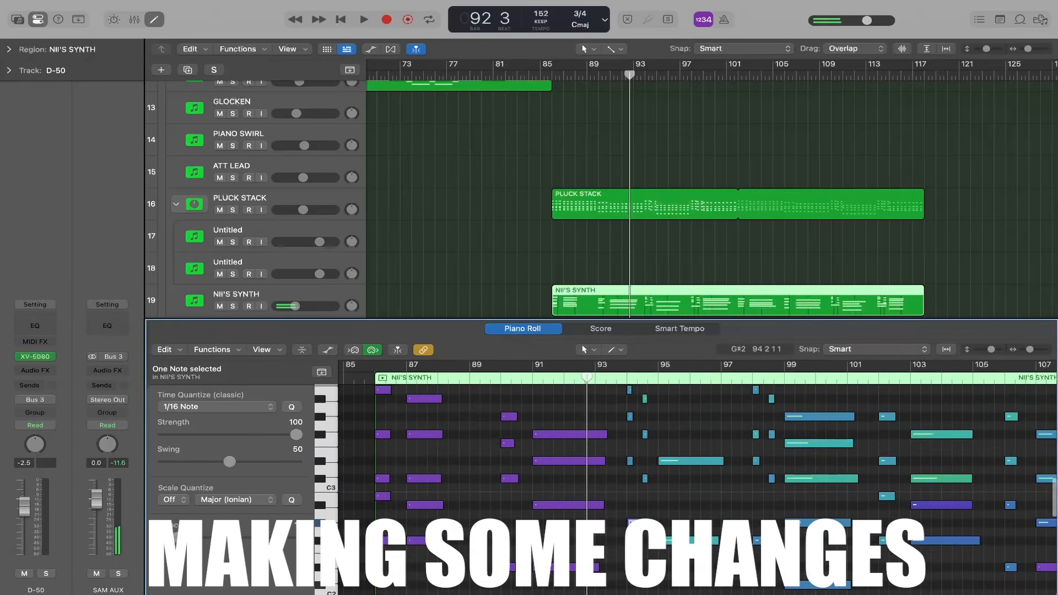
scroll(697, 447, "right", 2)
scroll(698, 446, "up", 2)
scroll(458, 472, "right", 6)
scroll(458, 472, "up", 3)
- Lower the velocity of further single NII'S SYNTH notes from bar 98 to the later bars of the region
left_click(452, 466)
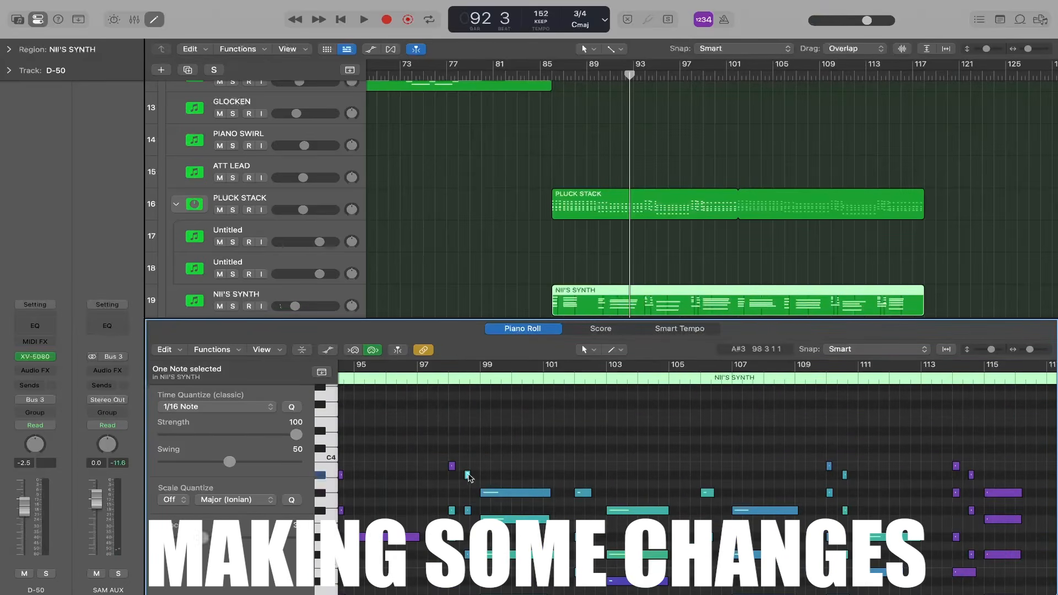
left_click(515, 493)
left_click(516, 520)
scroll(529, 496, "down", 3)
scroll(529, 496, "right", 4)
scroll(474, 474, "up", 2)
left_click(472, 446)
scroll(526, 485, "down", 2)
left_click(548, 532)
scroll(545, 497, "right", 3)
left_click(527, 451)
scroll(513, 435, "right", 3)
left_click(509, 488)
left_click(508, 444)
left_click(626, 490)
left_click(626, 455)
- Select all notes in the NII'S SYNTH region and play the section from about bar 92
scroll(605, 485, "up", 3)
key("super+a")
key("space")
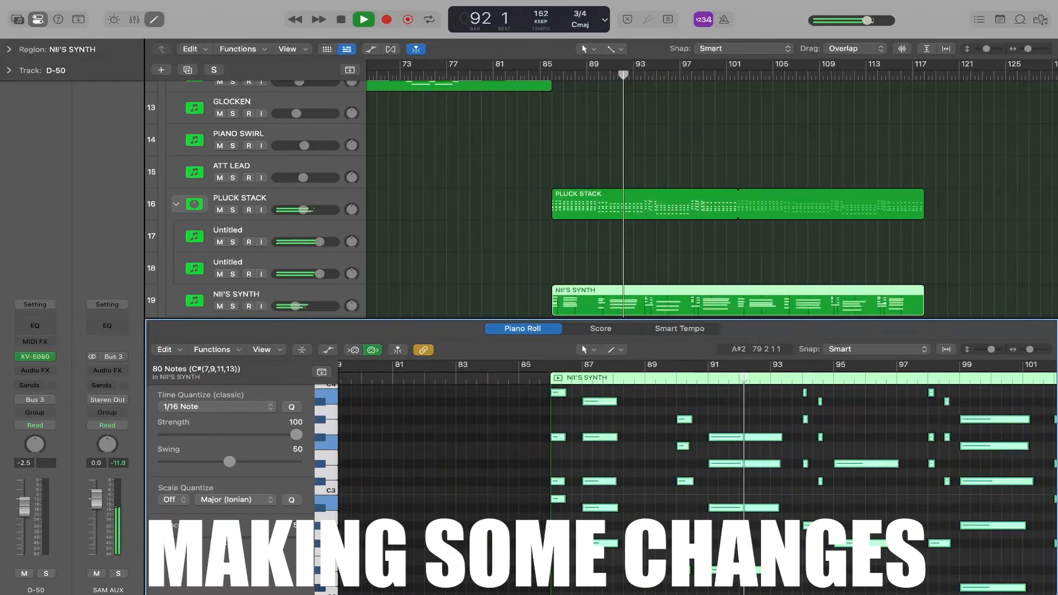
- Mute the STEMS stack and review the auxiliary parts playing from about bar 87
scroll(236, 265, "down", 2)
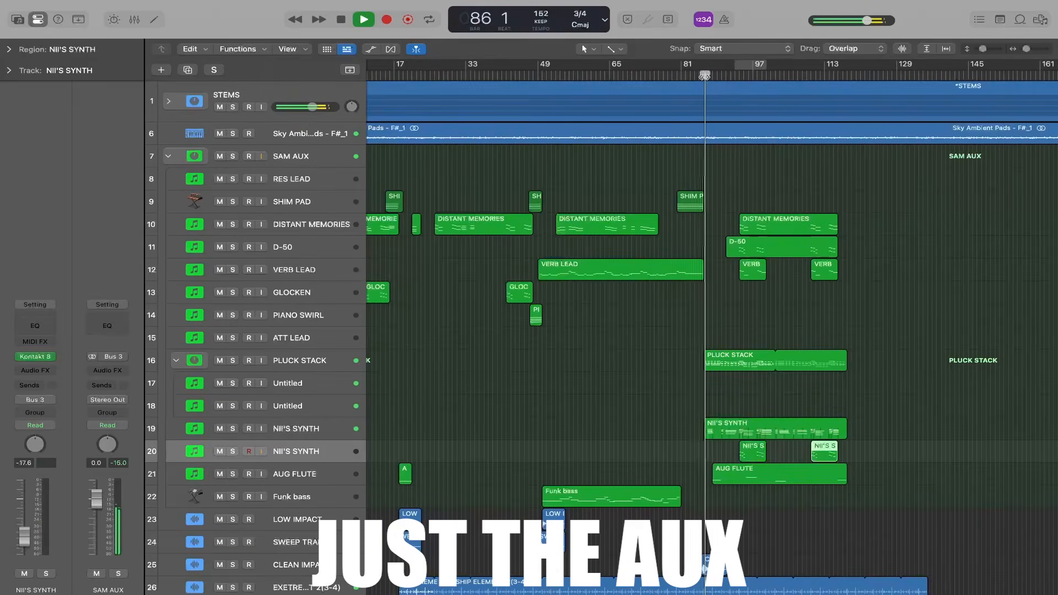
left_click(219, 108)
scroll(610, 420, "down", 5)
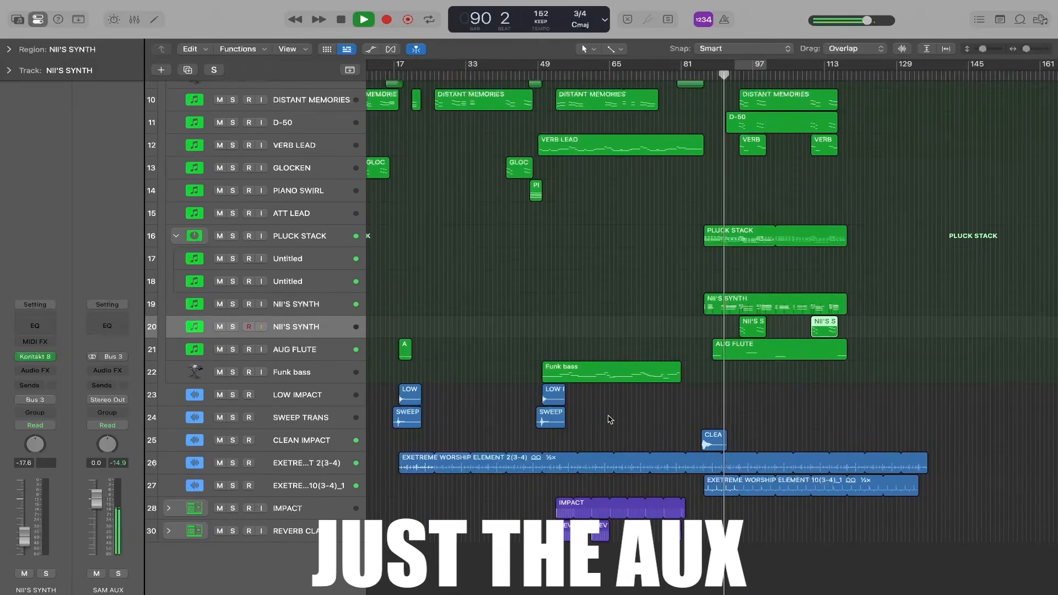
- Review the auxiliary tracks as they play on without the stems from bar 90 to about bar 116
left_click_drag(983, 49, 988, 53)
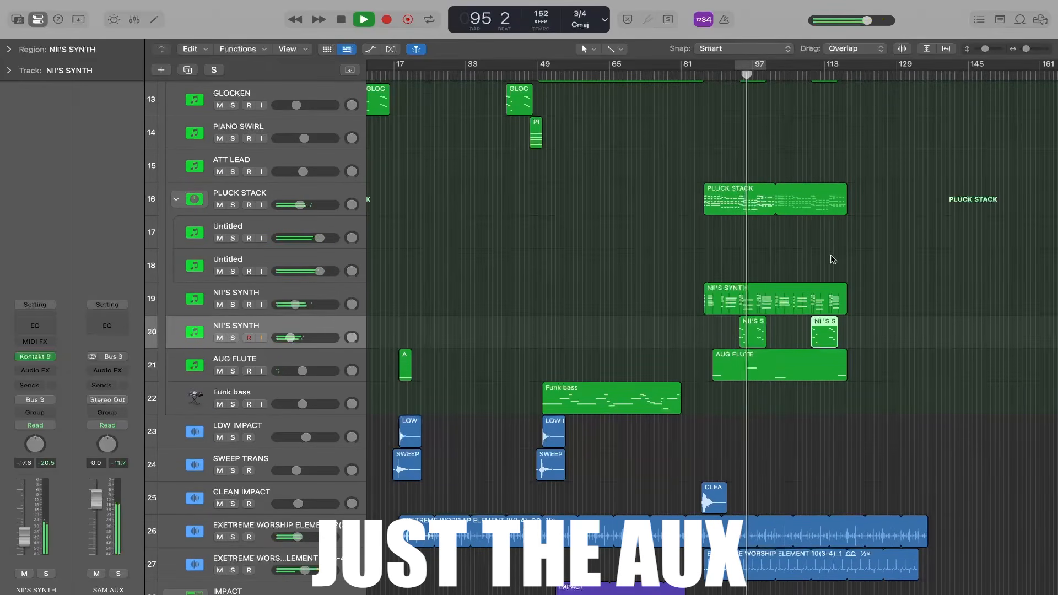
scroll(831, 260, "up", 1)
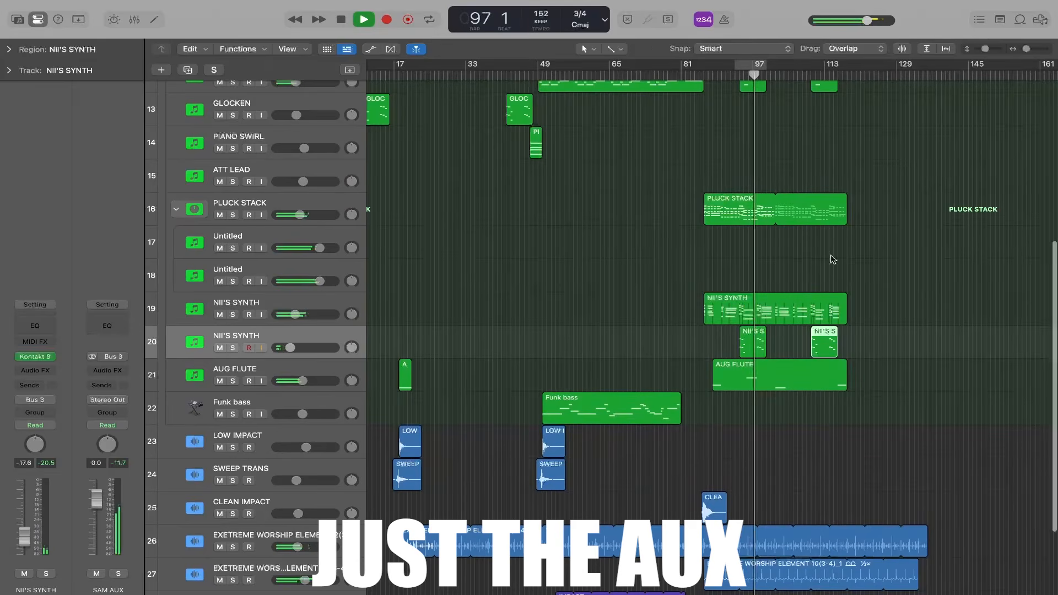
scroll(833, 260, "up", 2)
left_click_drag(986, 51, 984, 55)
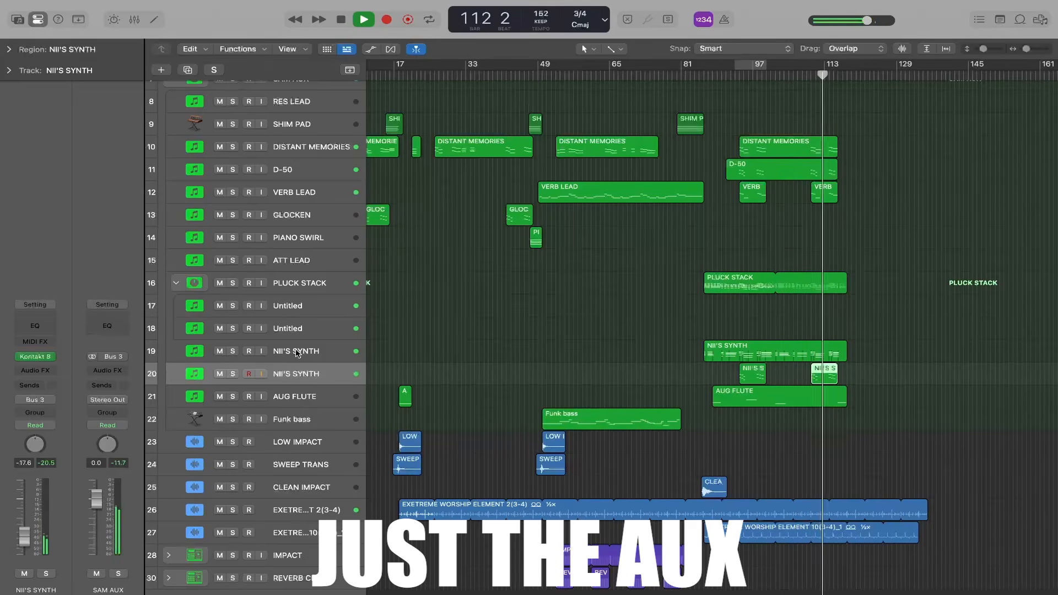
left_click(307, 265)
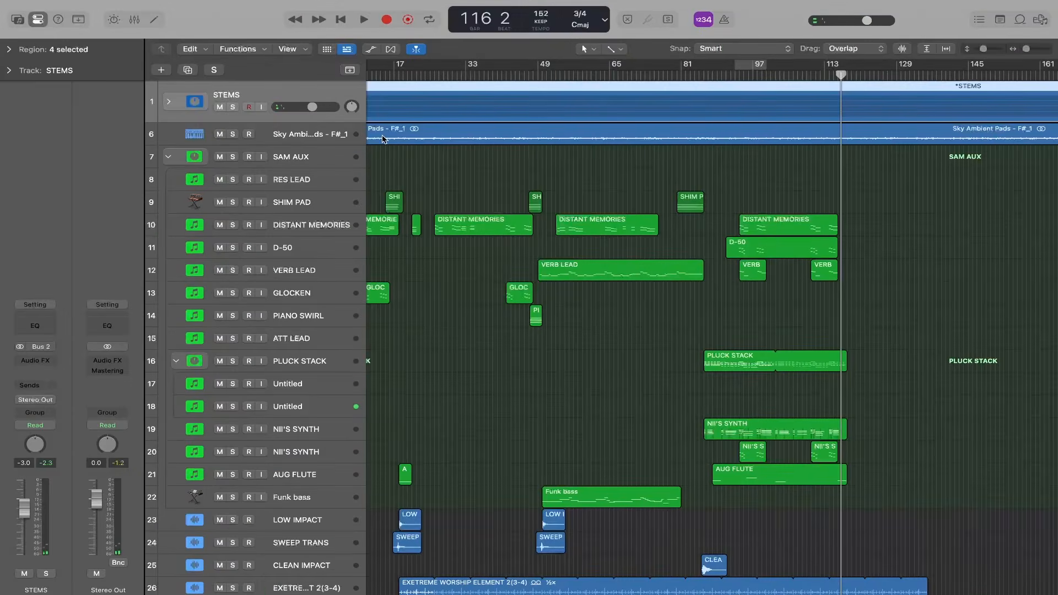
- Select the SHIM PAD track for the transition at about bar 116
left_click(316, 200)
scroll(894, 201, "up", 3)
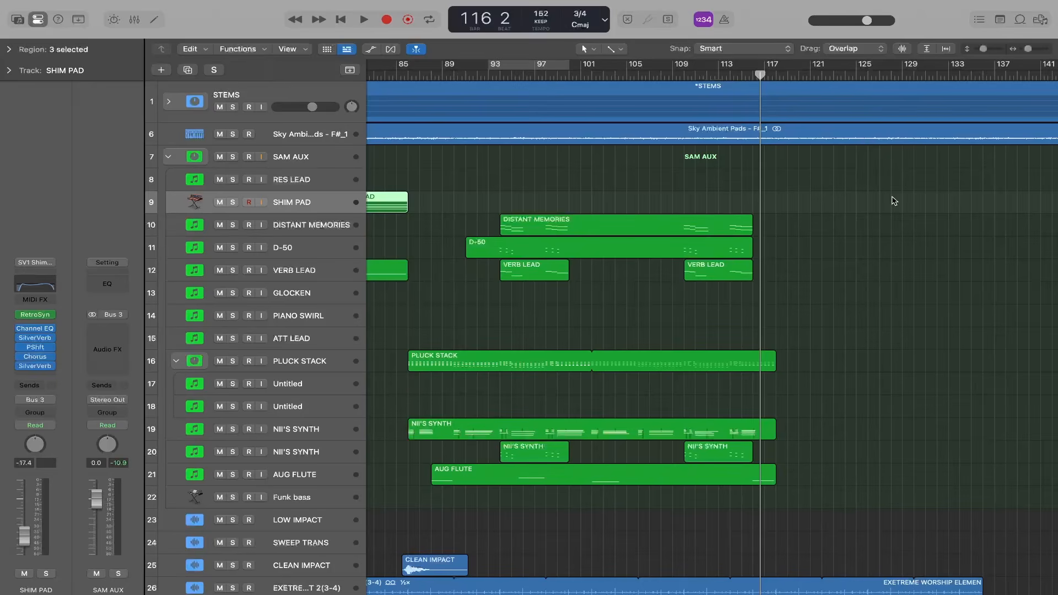
scroll(894, 201, "left", 5)
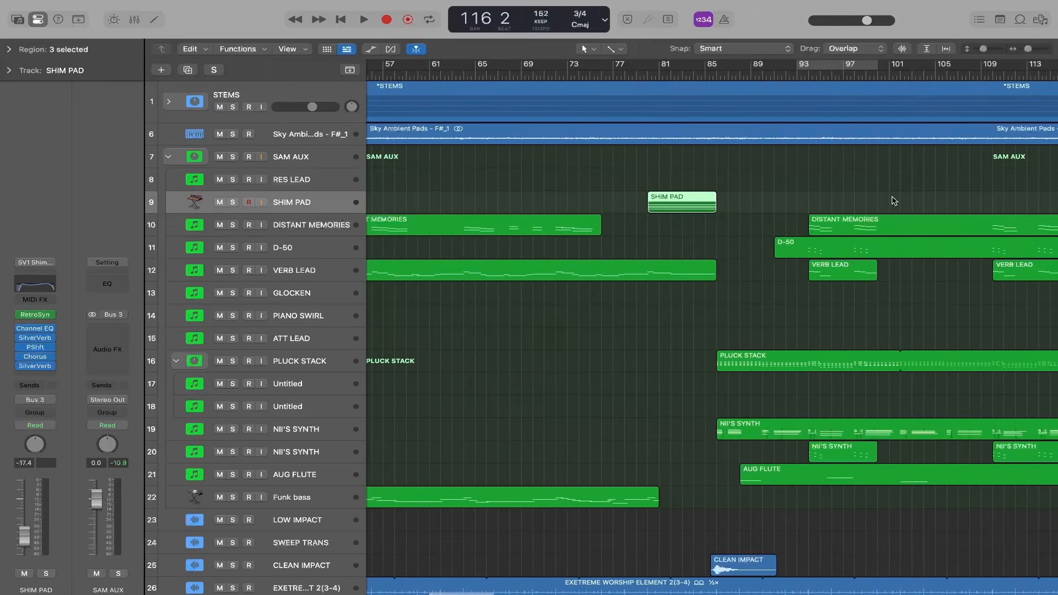
scroll(894, 200, "right", 3)
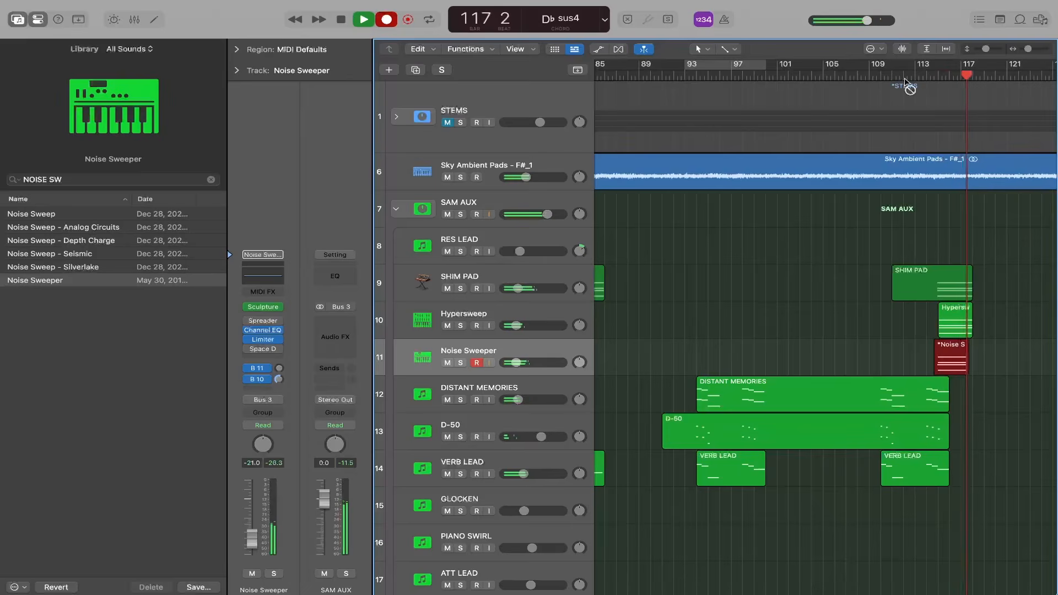
- Record the Noise Sweeper part from about bar 115 and stop at about bar 118
key("space")
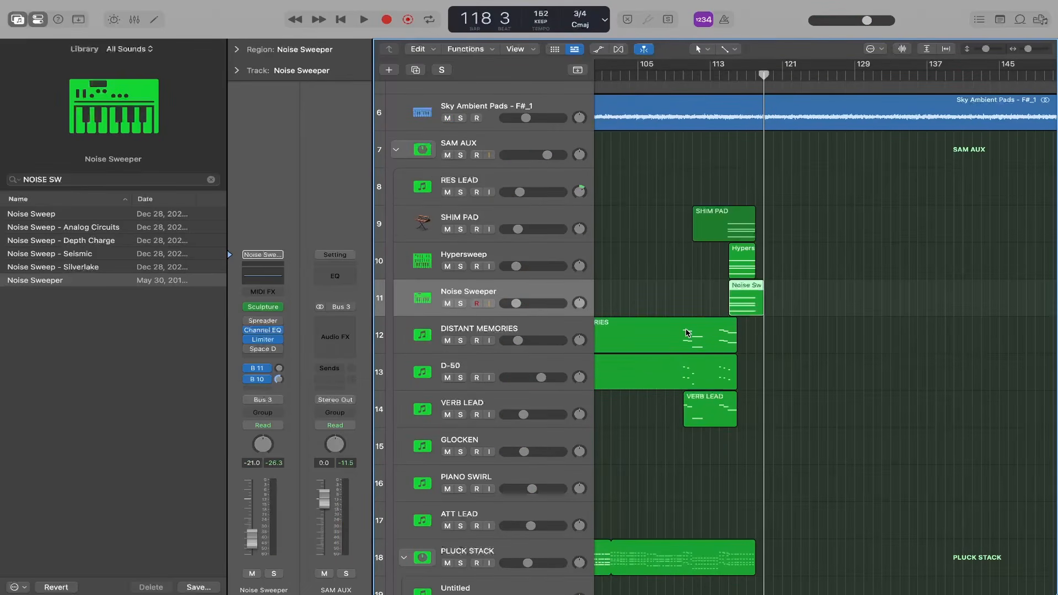
scroll(687, 331, "up", 2)
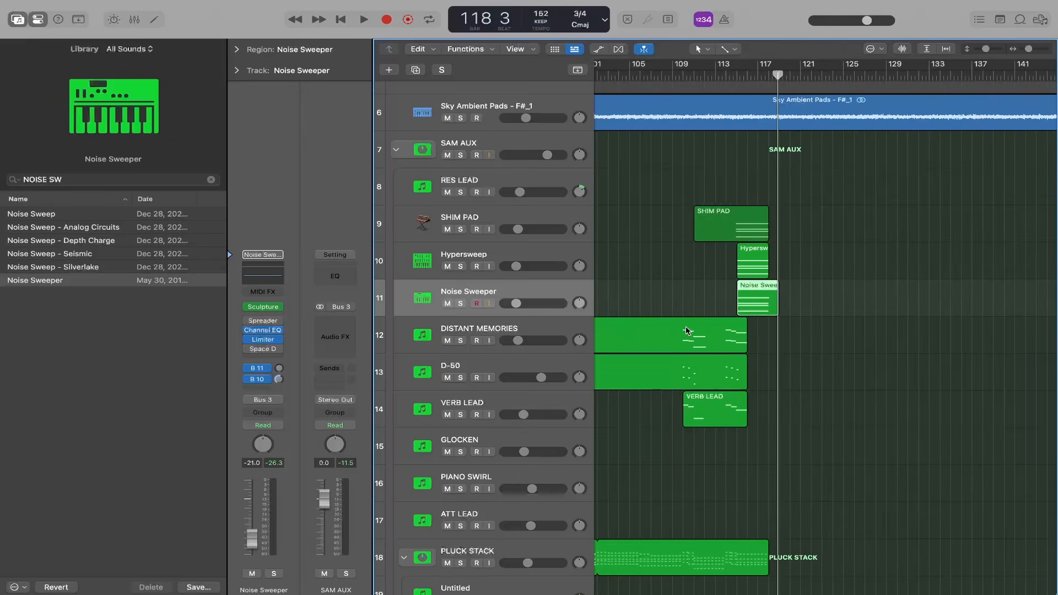
scroll(687, 331, "up", 3)
- Solo the Hypersweep track and play its region from bar 115
left_click(888, 267)
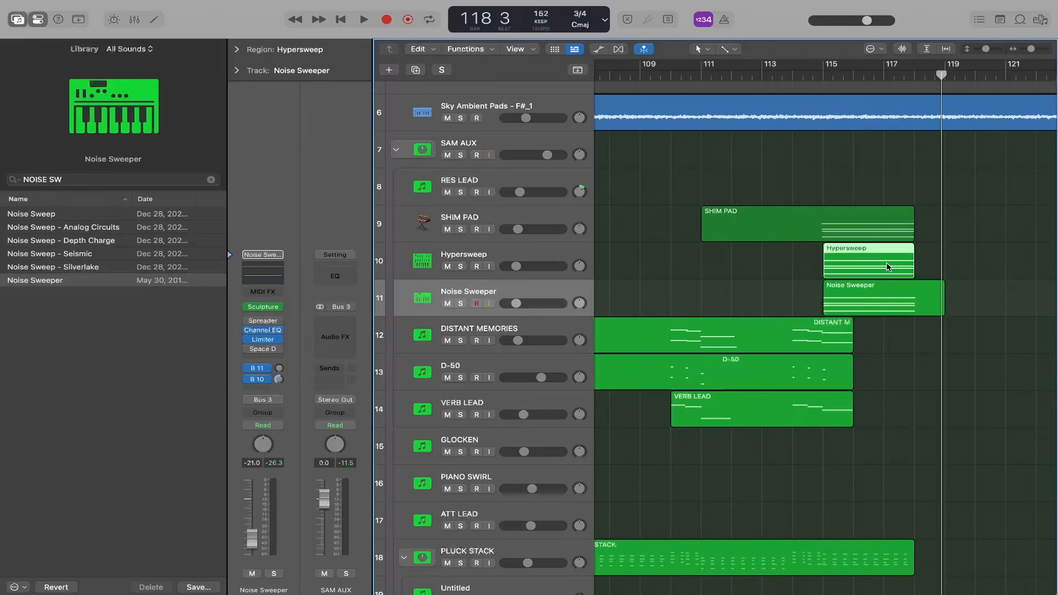
left_click_drag(875, 88, 821, 88)
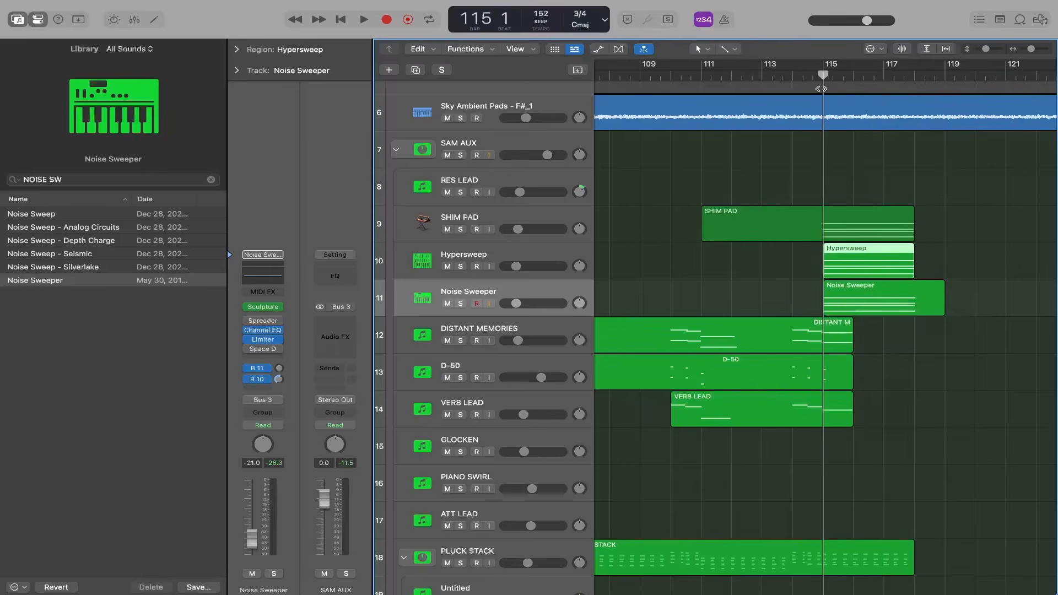
left_click(460, 266)
key("space")
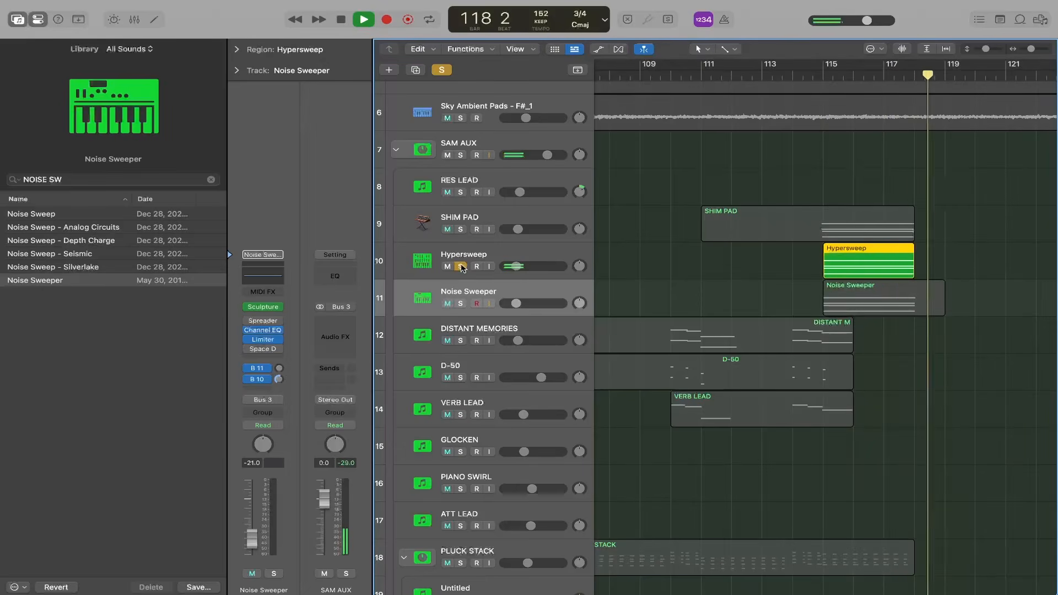
key("space")
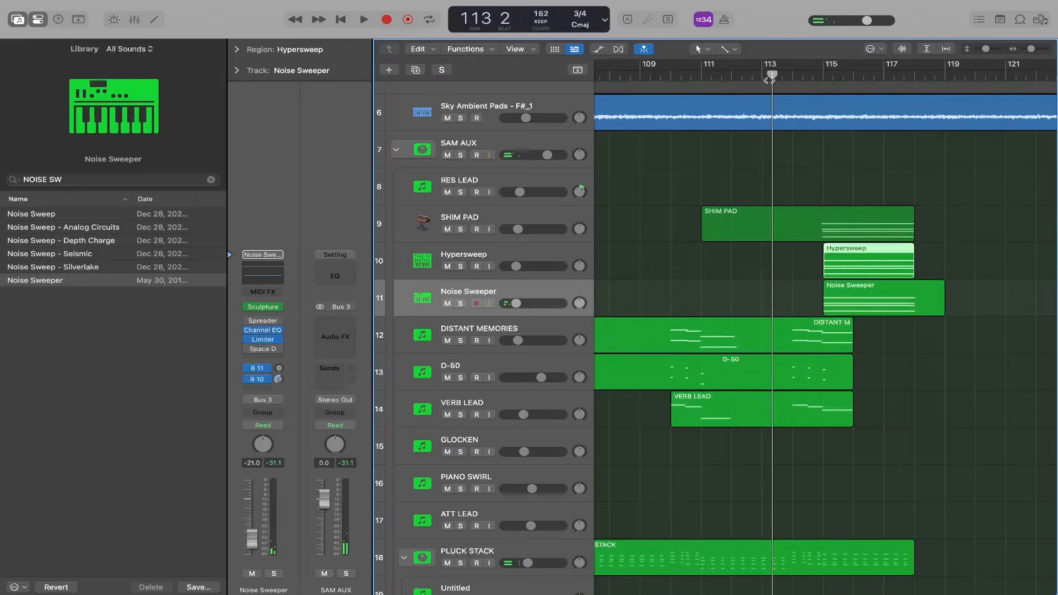
- Solo the Noise Sweeper track and listen to it along with the soloed SHIM PAD and Hypersweep tracks
left_click(460, 304)
key("space")
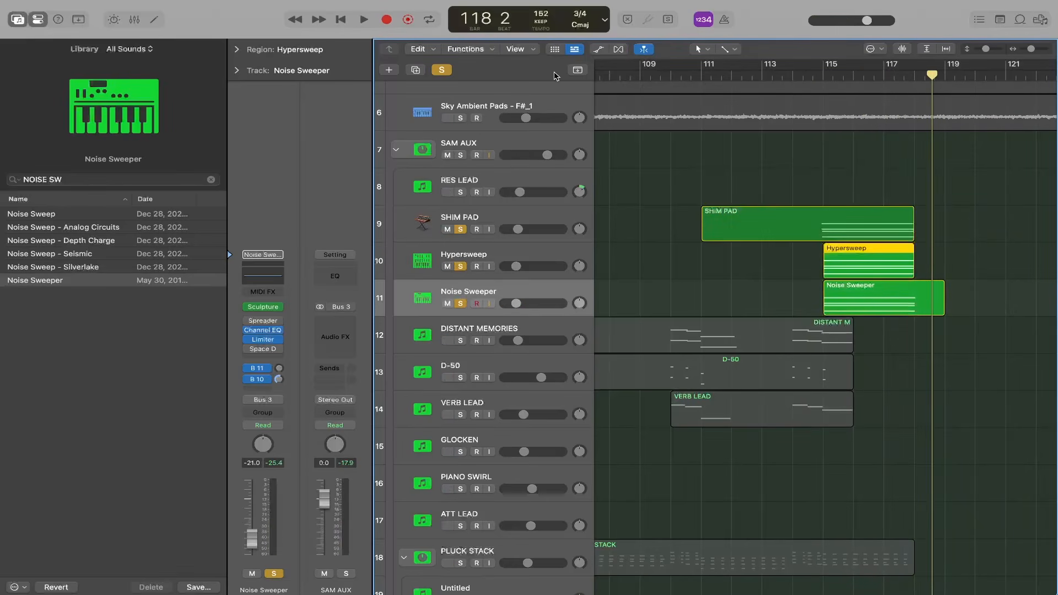
left_click(427, 151)
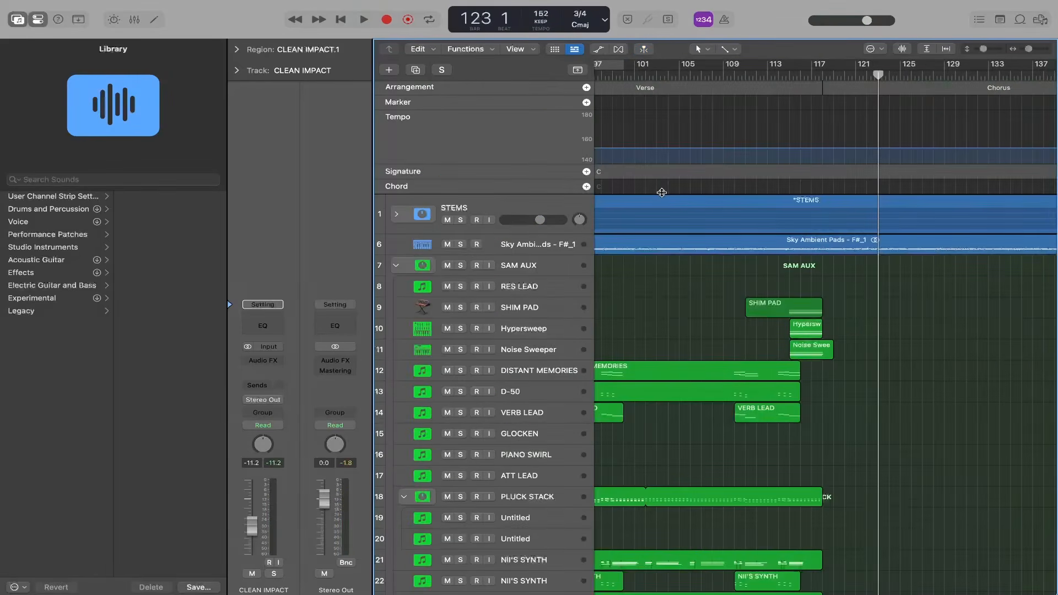
- Hide the global tracks and bring the CLEAN IMPACT region near bar 117 into view
scroll(899, 388, "down", 3)
scroll(899, 388, "up", 3)
left_click(578, 72)
scroll(804, 245, "down", 4)
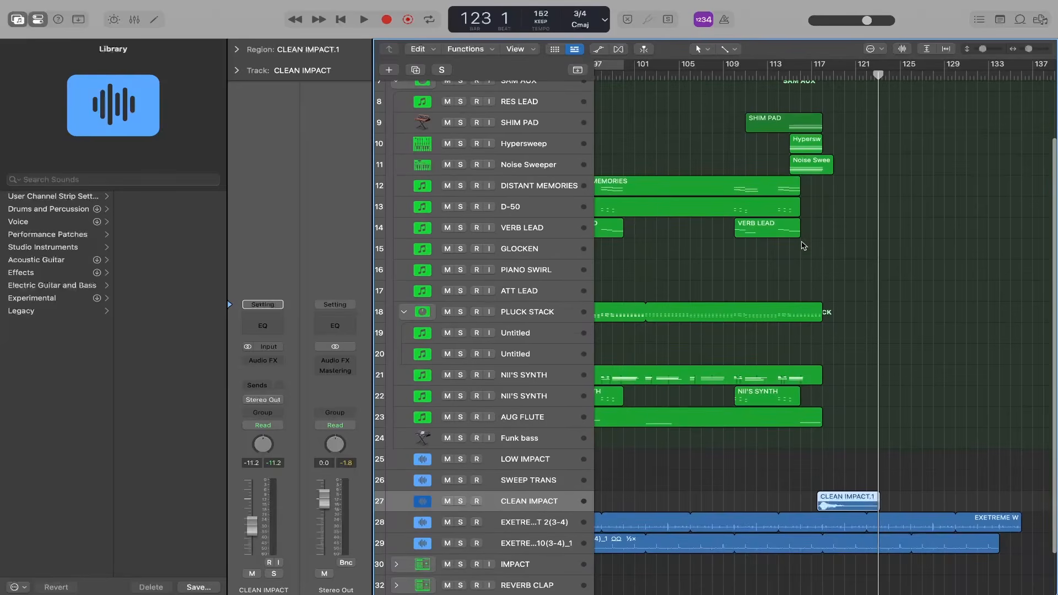
- Record a part on the GLOCKEN track, starting the playhead at bar 115
left_click(789, 76)
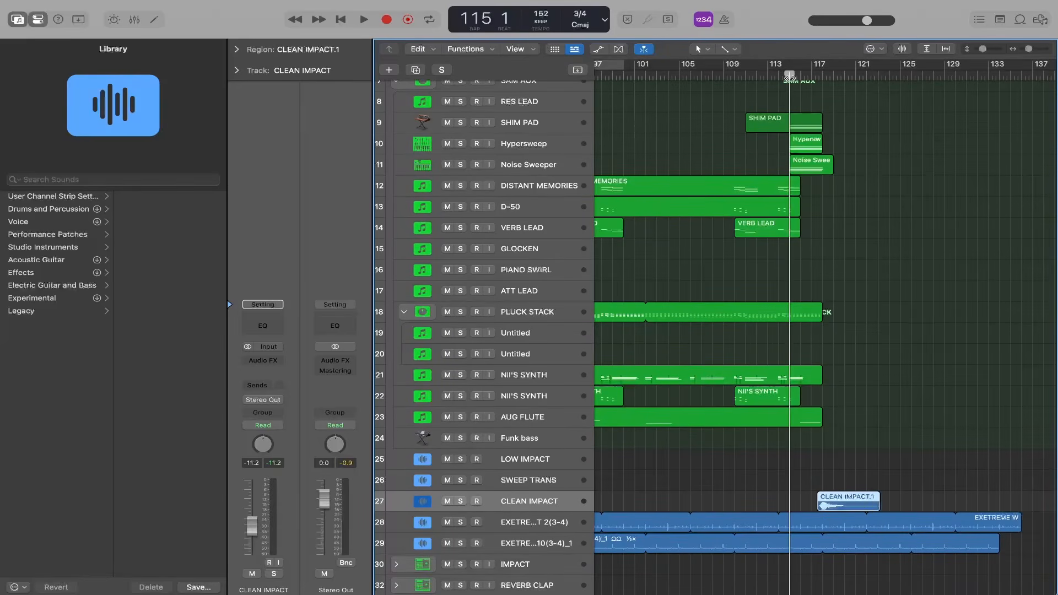
left_click(562, 250)
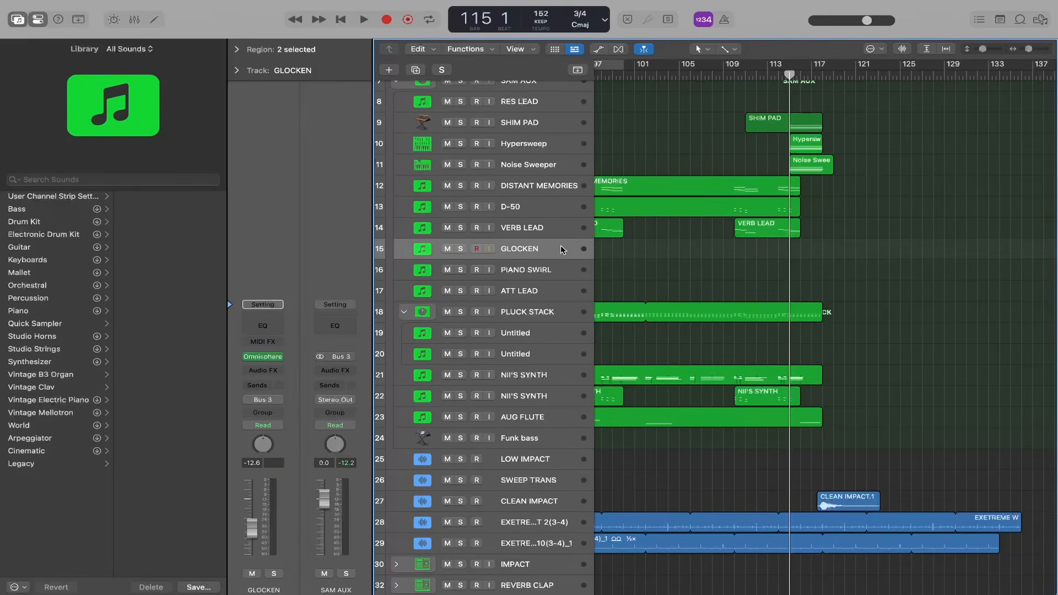
key("r")
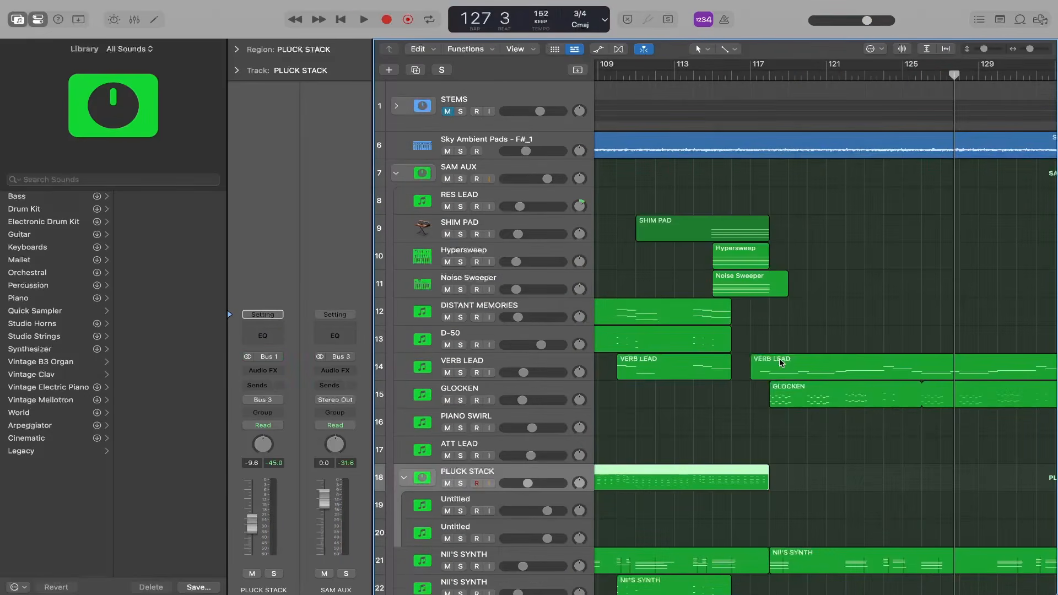
- Record a PLUCK STACK part from bar 118 and extend it to about bar 149
scroll(780, 359, "up", 5)
scroll(780, 358, "down", 4)
left_click(699, 73)
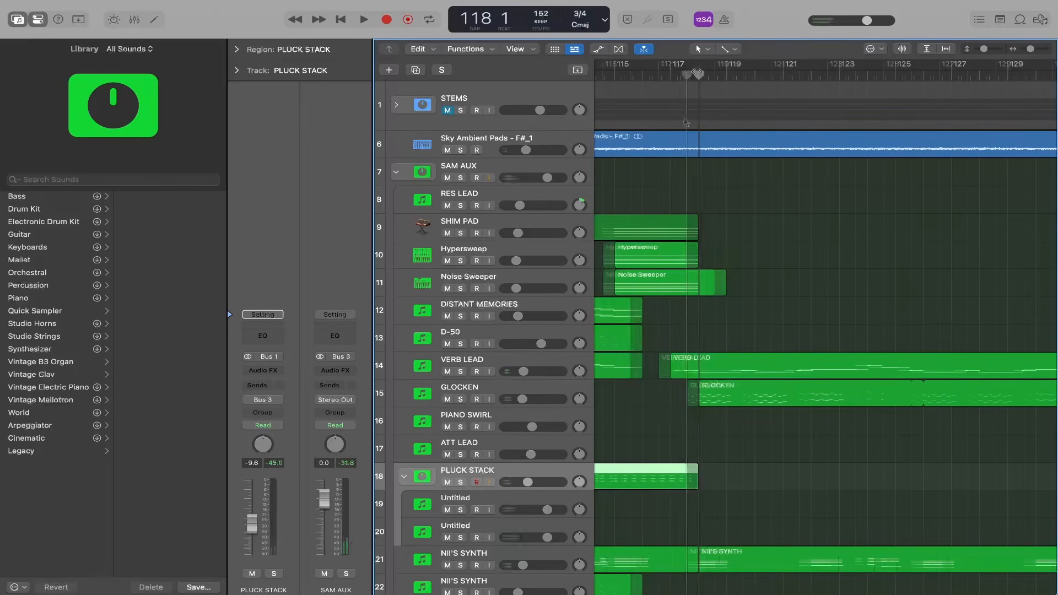
key("r")
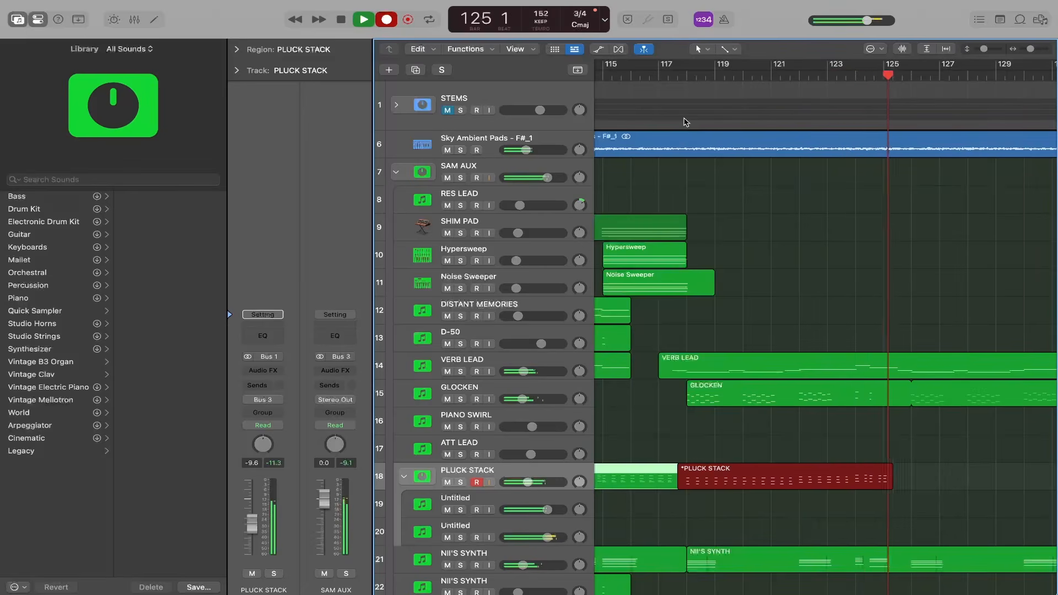
key("c")
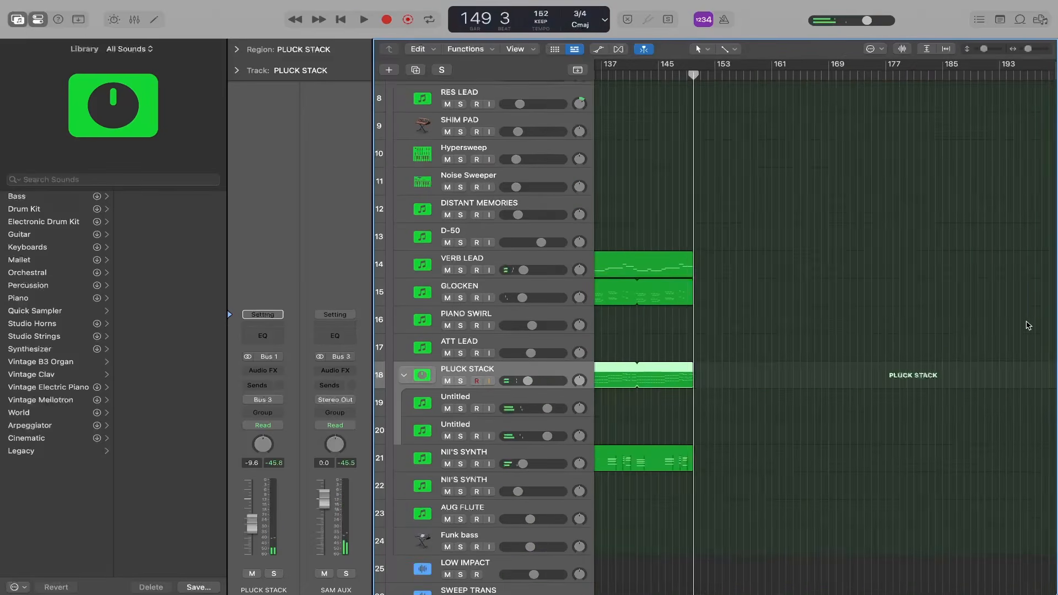
- Record a D-50 part from about bar 124 to about bar 148
scroll(961, 323, "down", 5)
scroll(1029, 325, "right", 2)
scroll(1028, 325, "down", 1)
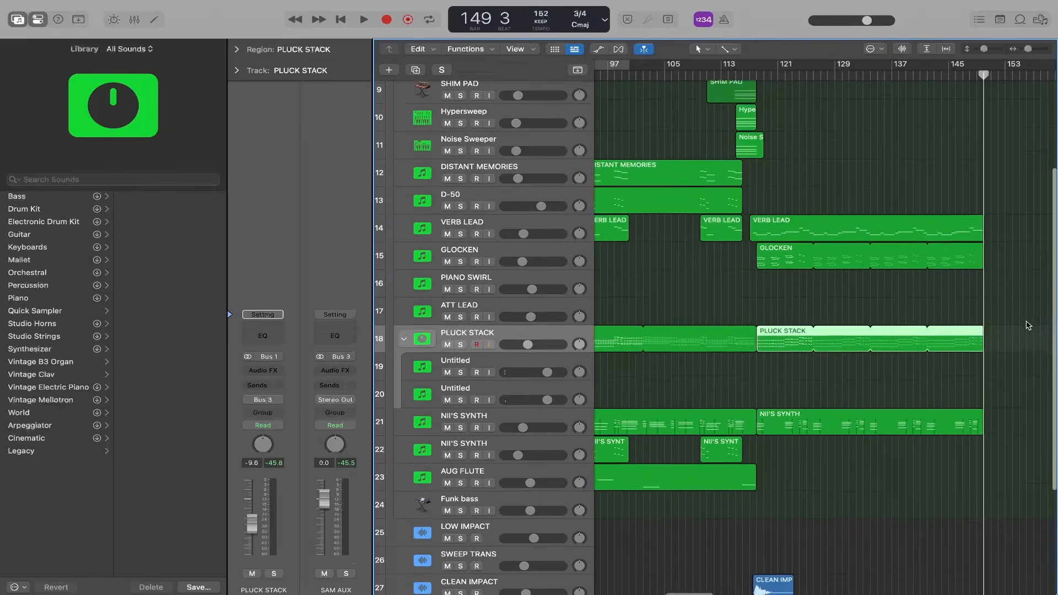
left_click(552, 196)
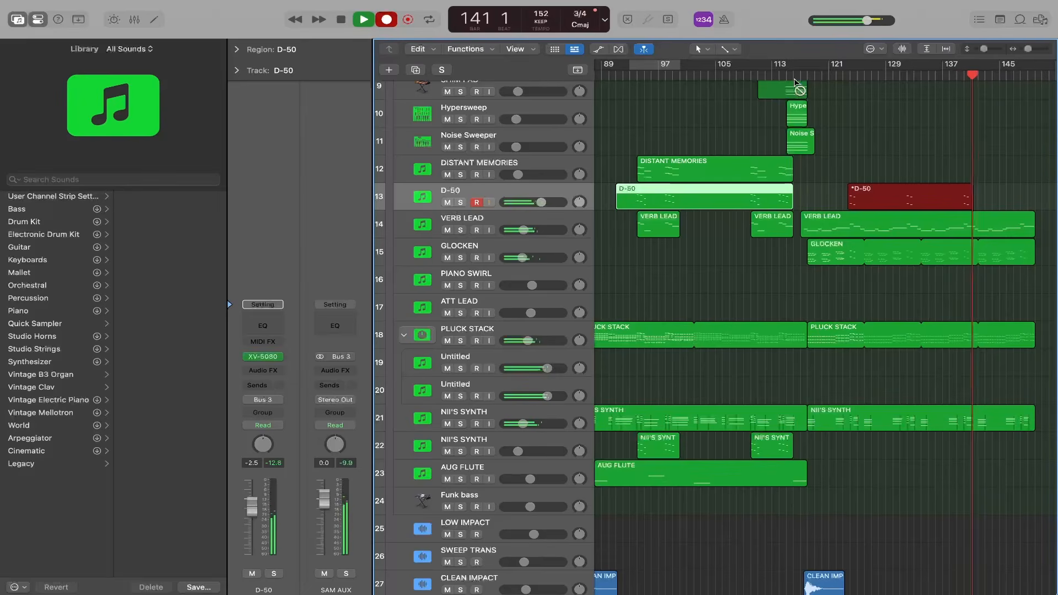
key("space")
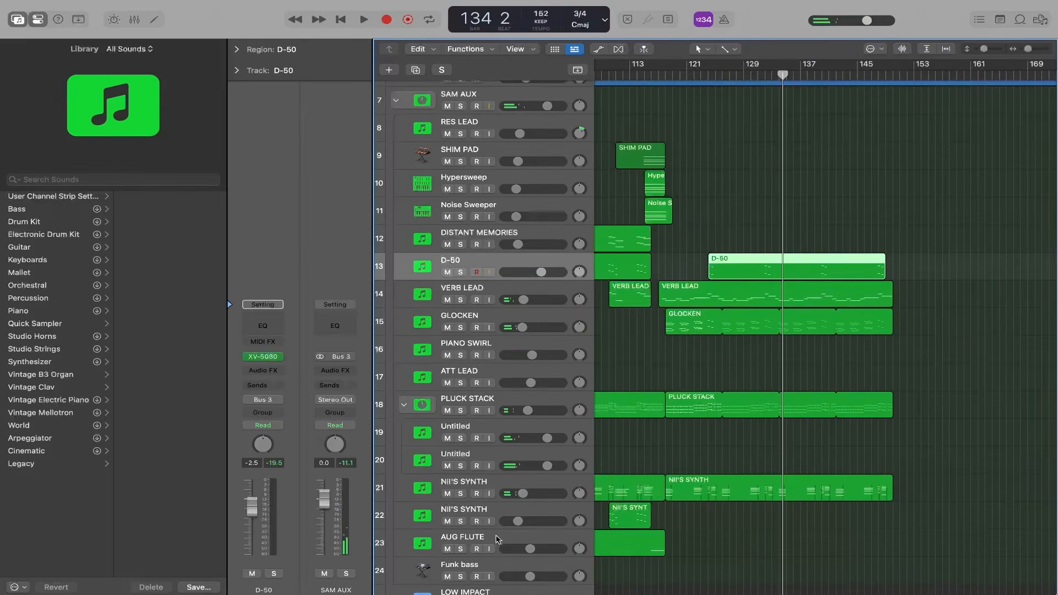
- Record a part on the second NII'S SYNTH track from about bar 124
scroll(539, 497, "down", 2)
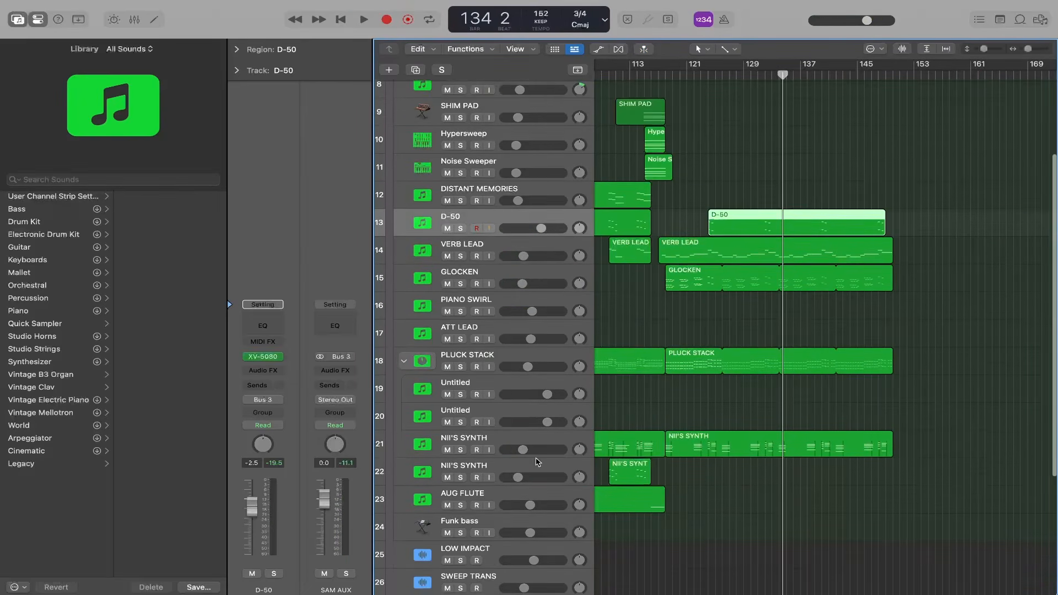
left_click(532, 466)
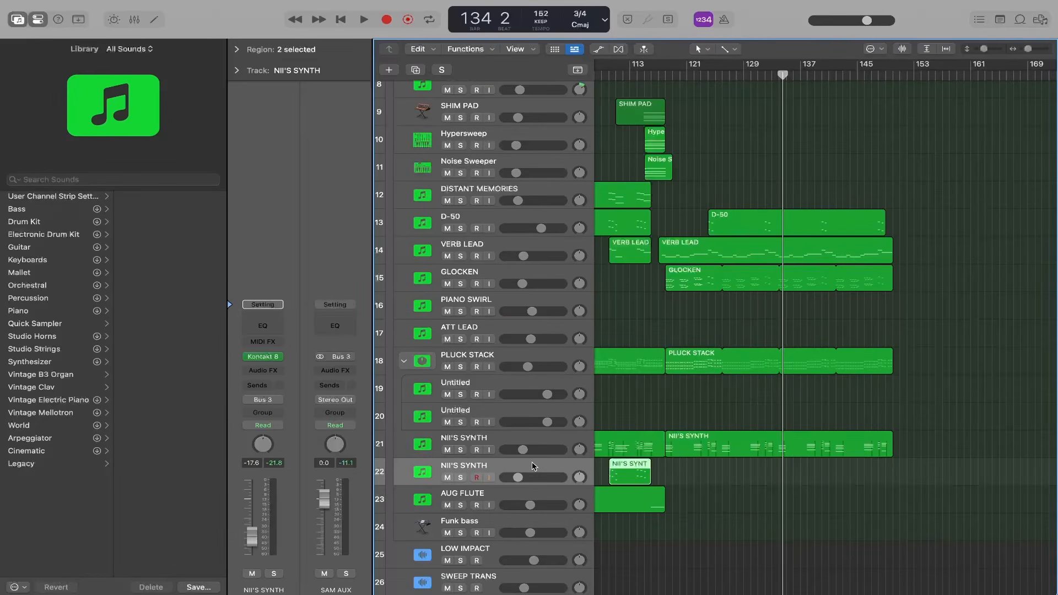
key("r")
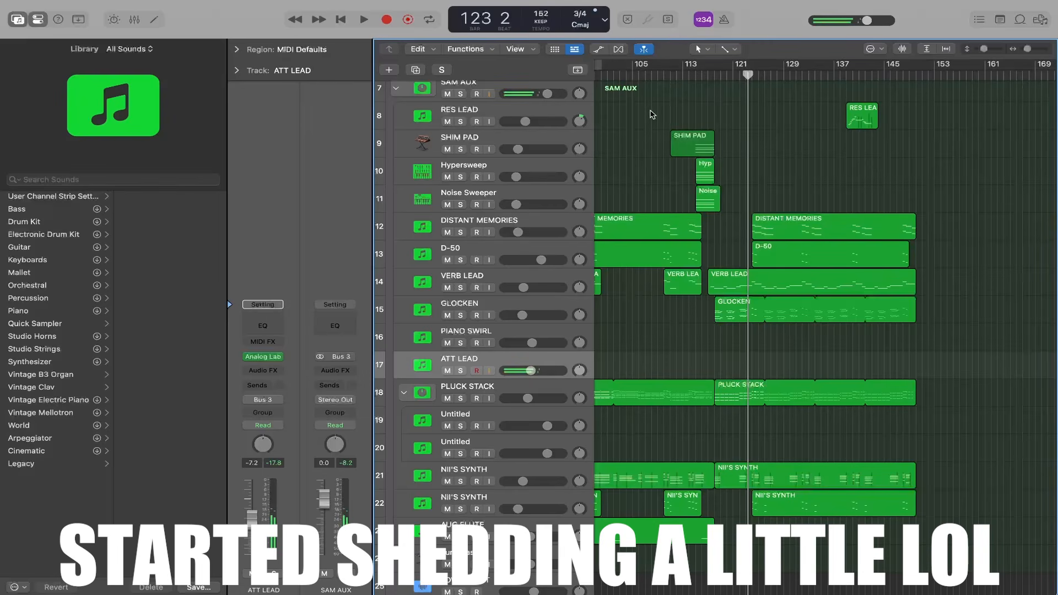
- Record an ATT LEAD phrase from about bar 122, starting the playhead at bar 120
scroll(652, 114, "down", 2)
left_click(727, 74)
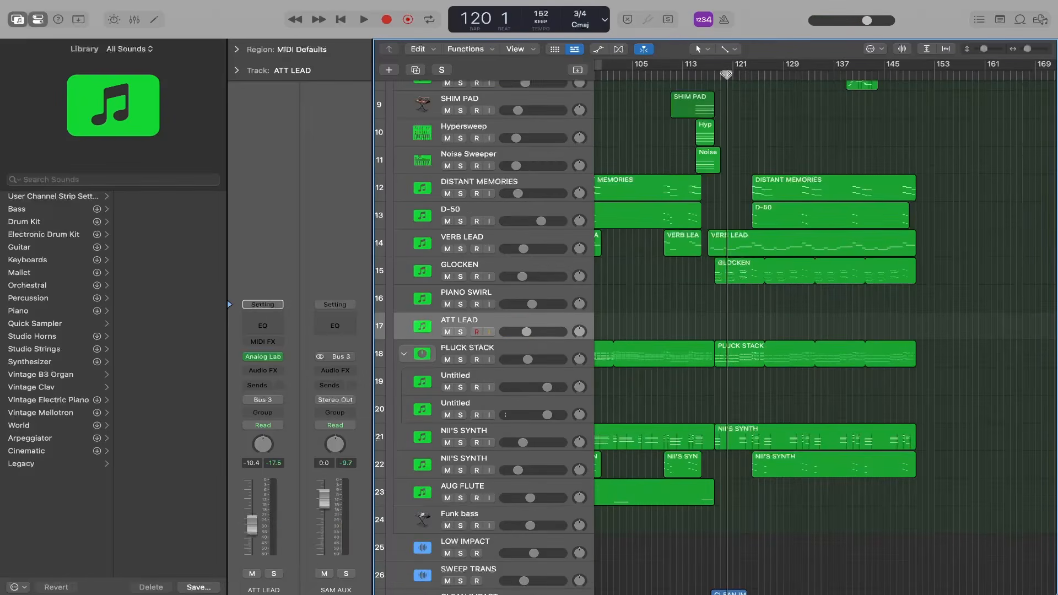
key("r")
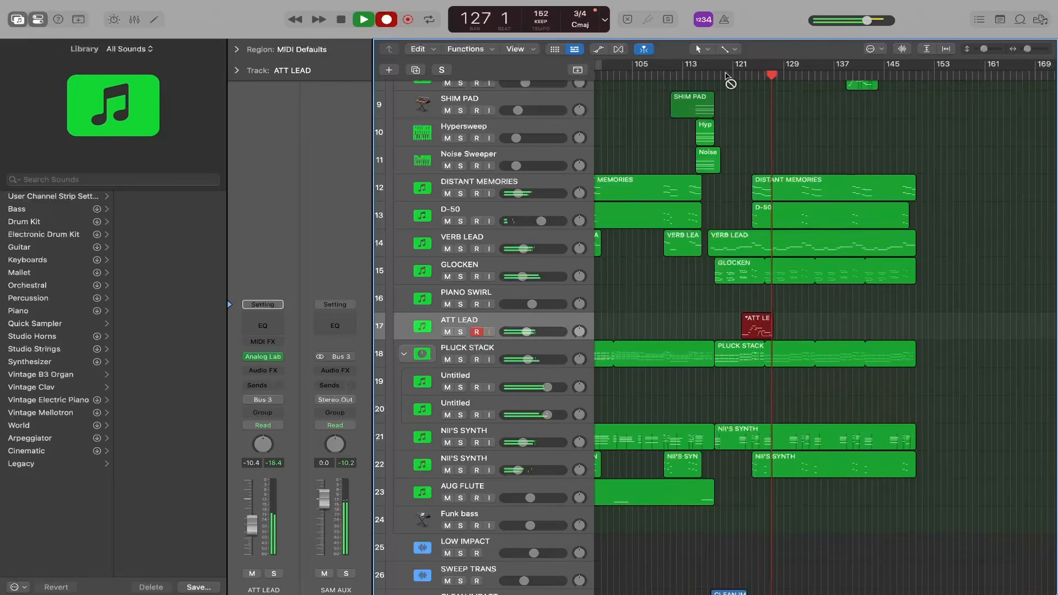
key("space")
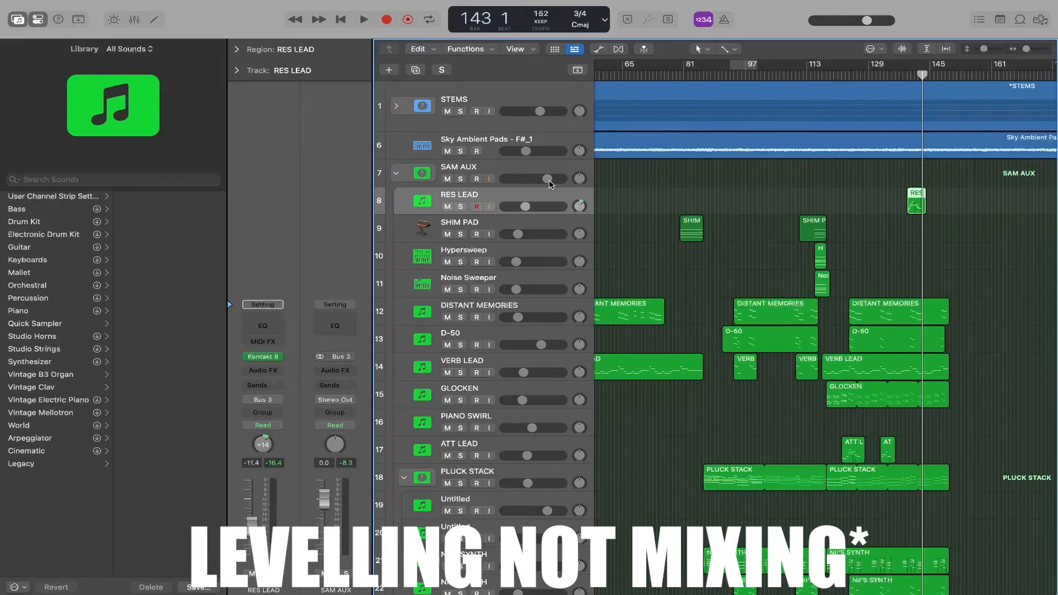
- Pull the auxiliary instrument tracks' volumes fully down and select the audio tracks from LOW IMPACT to EXETREME WORSHIP ELEMENT 10(3-4)_1 for levelling
scroll(495, 246, "down", 3)
scroll(494, 247, "down", 8)
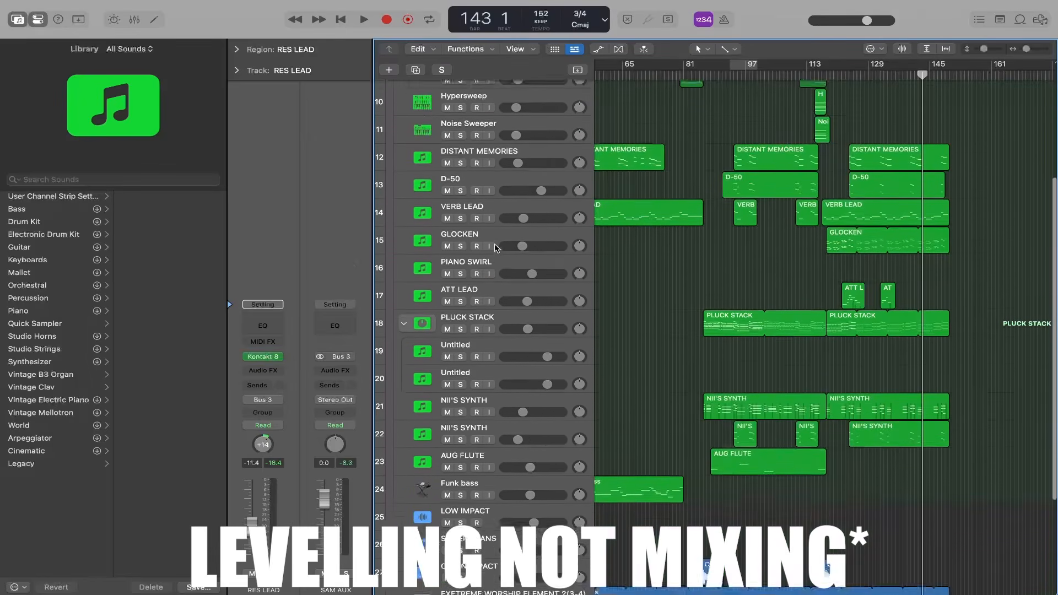
scroll(500, 287, "up", 5)
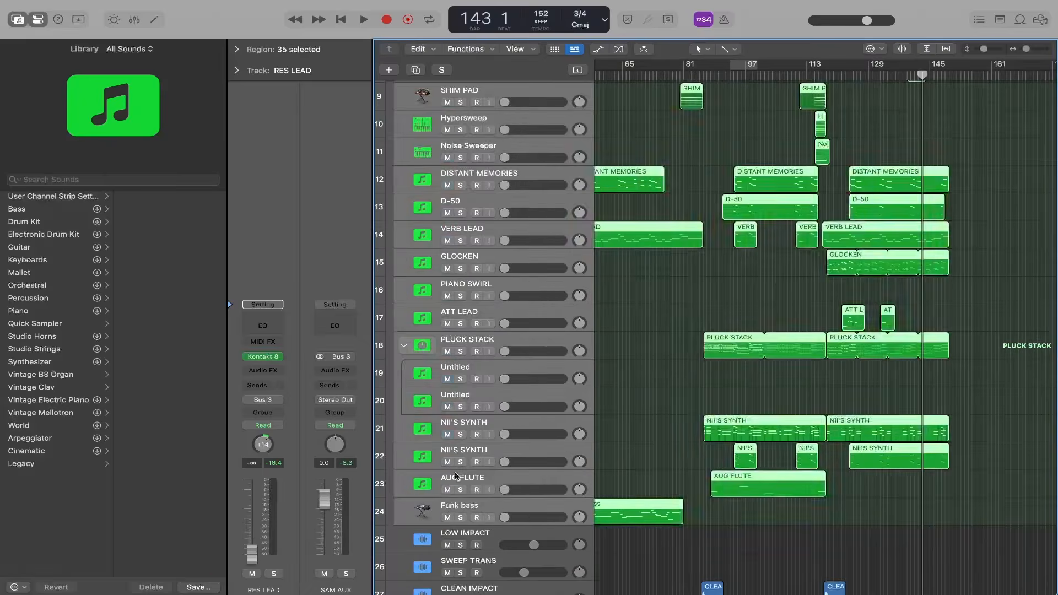
left_click(455, 472)
scroll(455, 472, "down", 4)
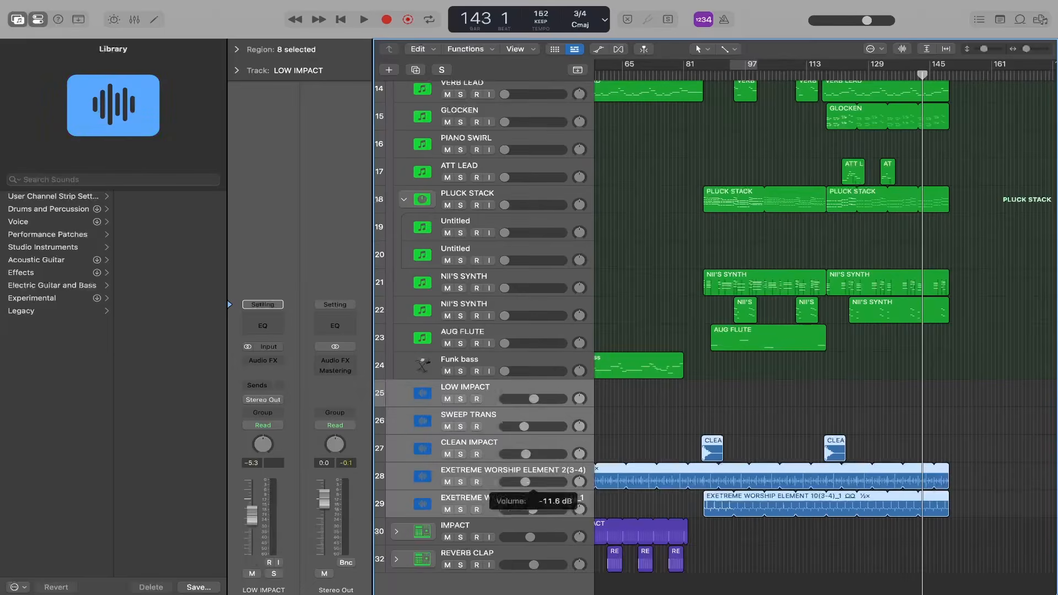